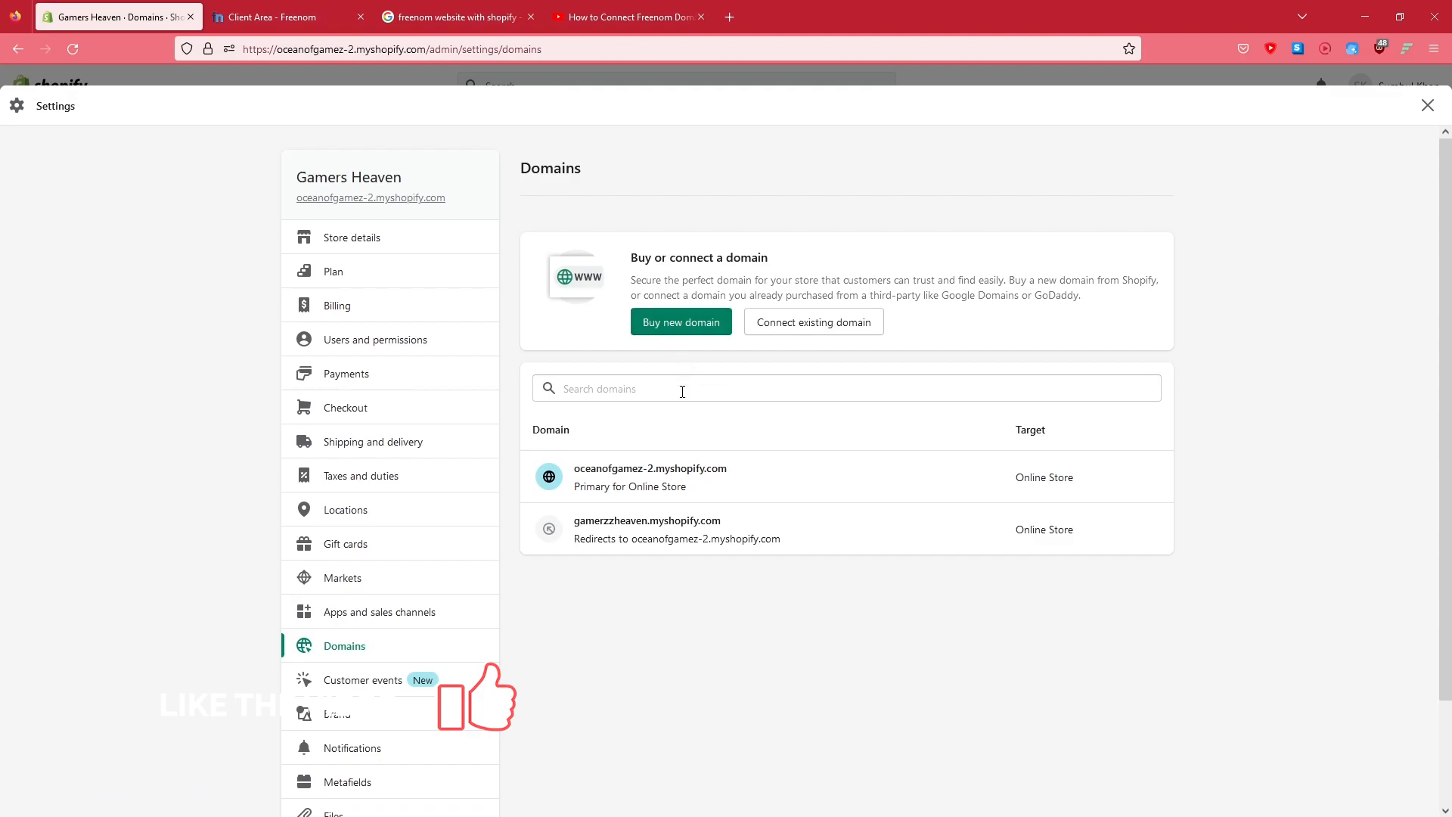
Start connecting an existing domain from the store's domain settings
left_click(353, 3)
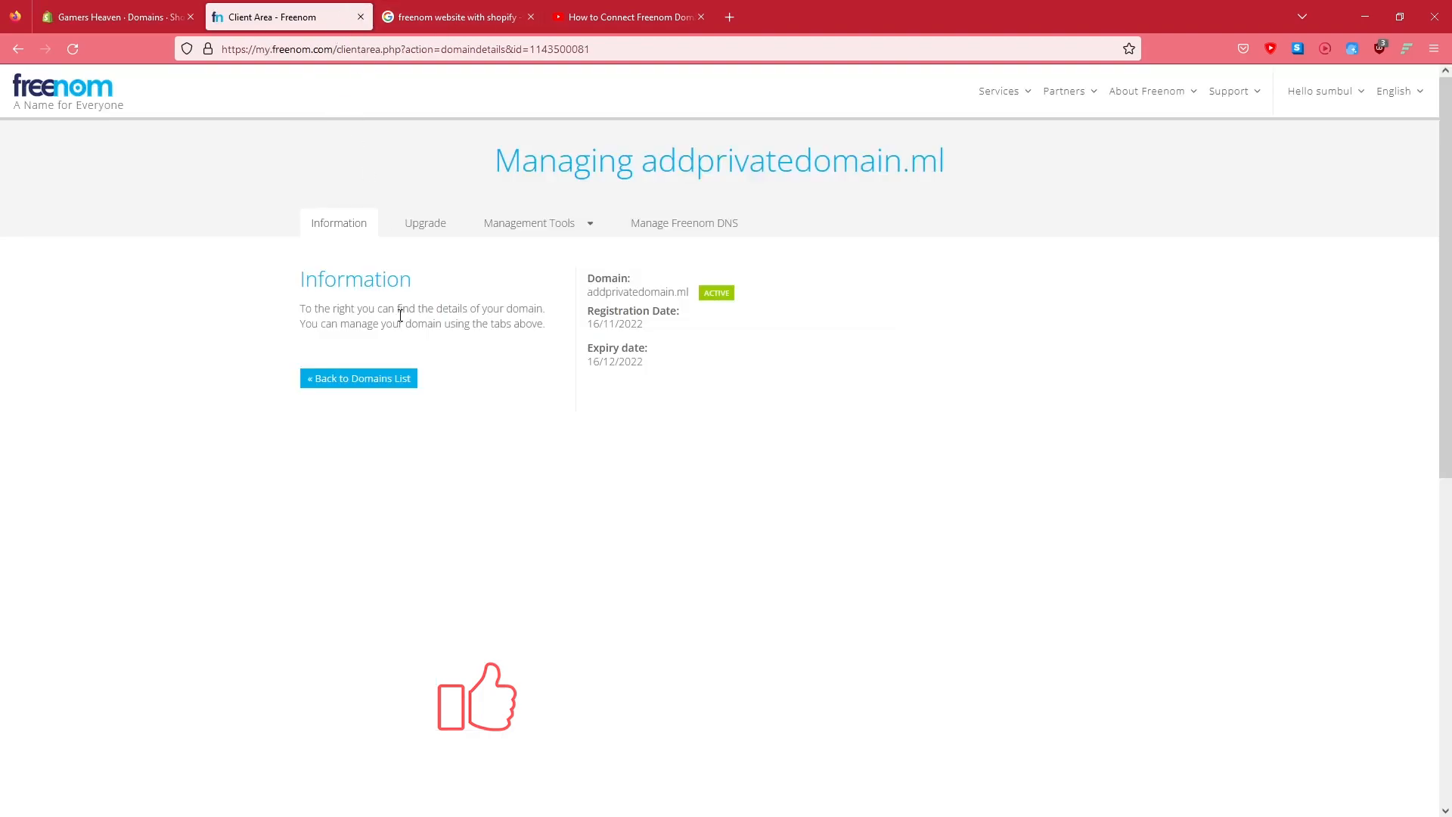
left_click(147, 13)
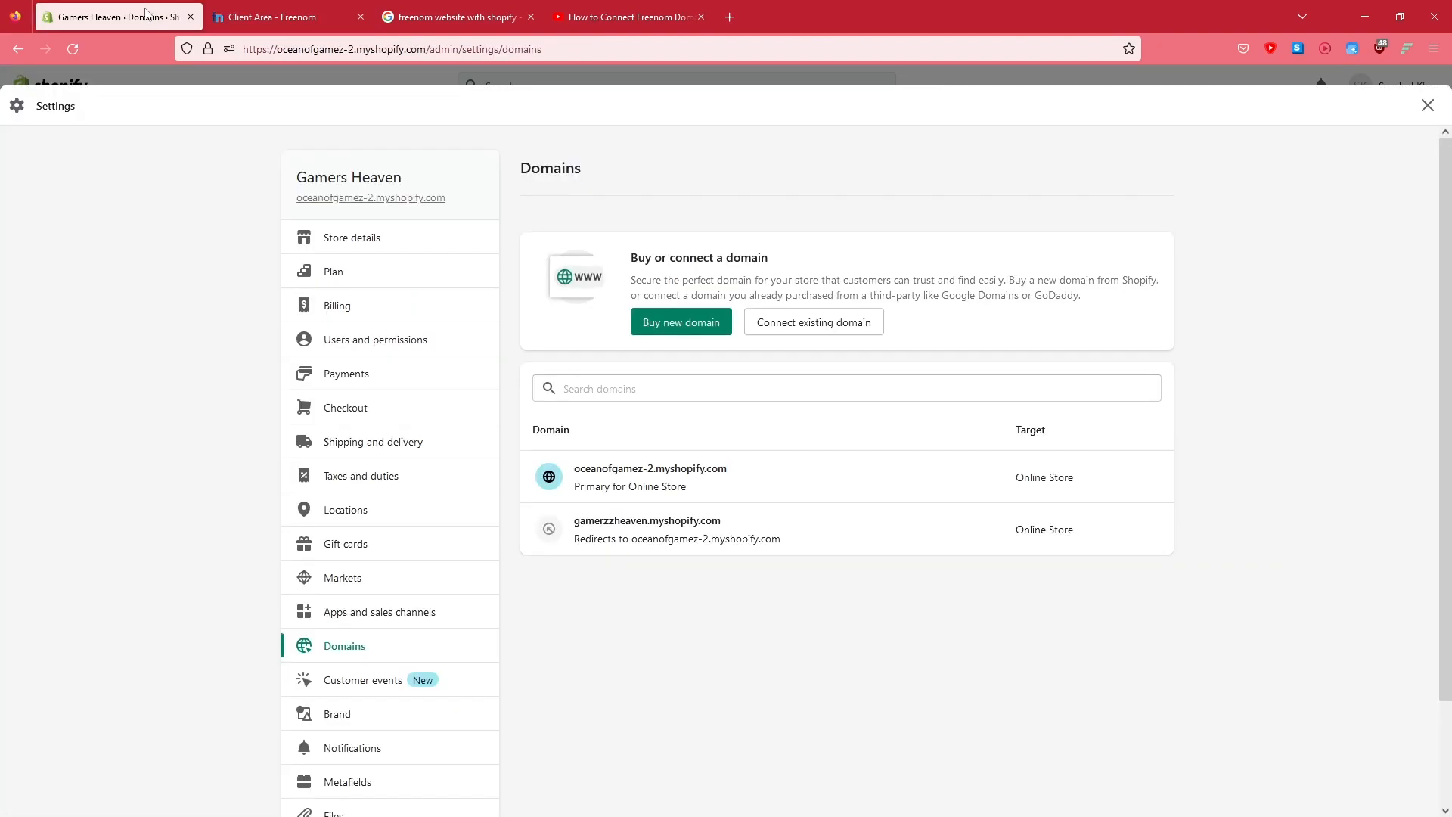
left_click(794, 331)
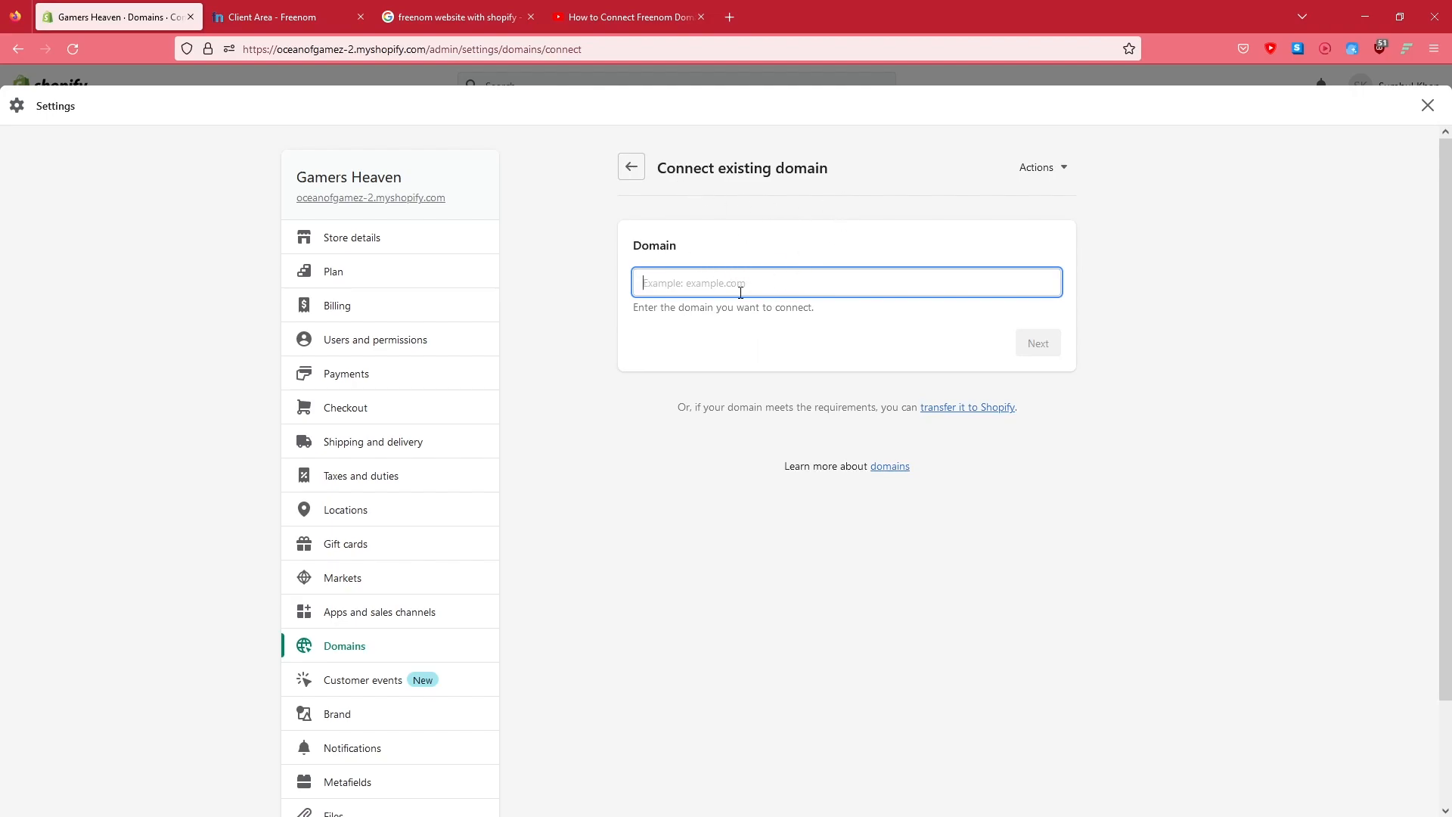
Copy the domain addprivatedomain.ml from Freenom, enter it as the domain to connect, continue, and verify the connection
key("ctrl+Tab")
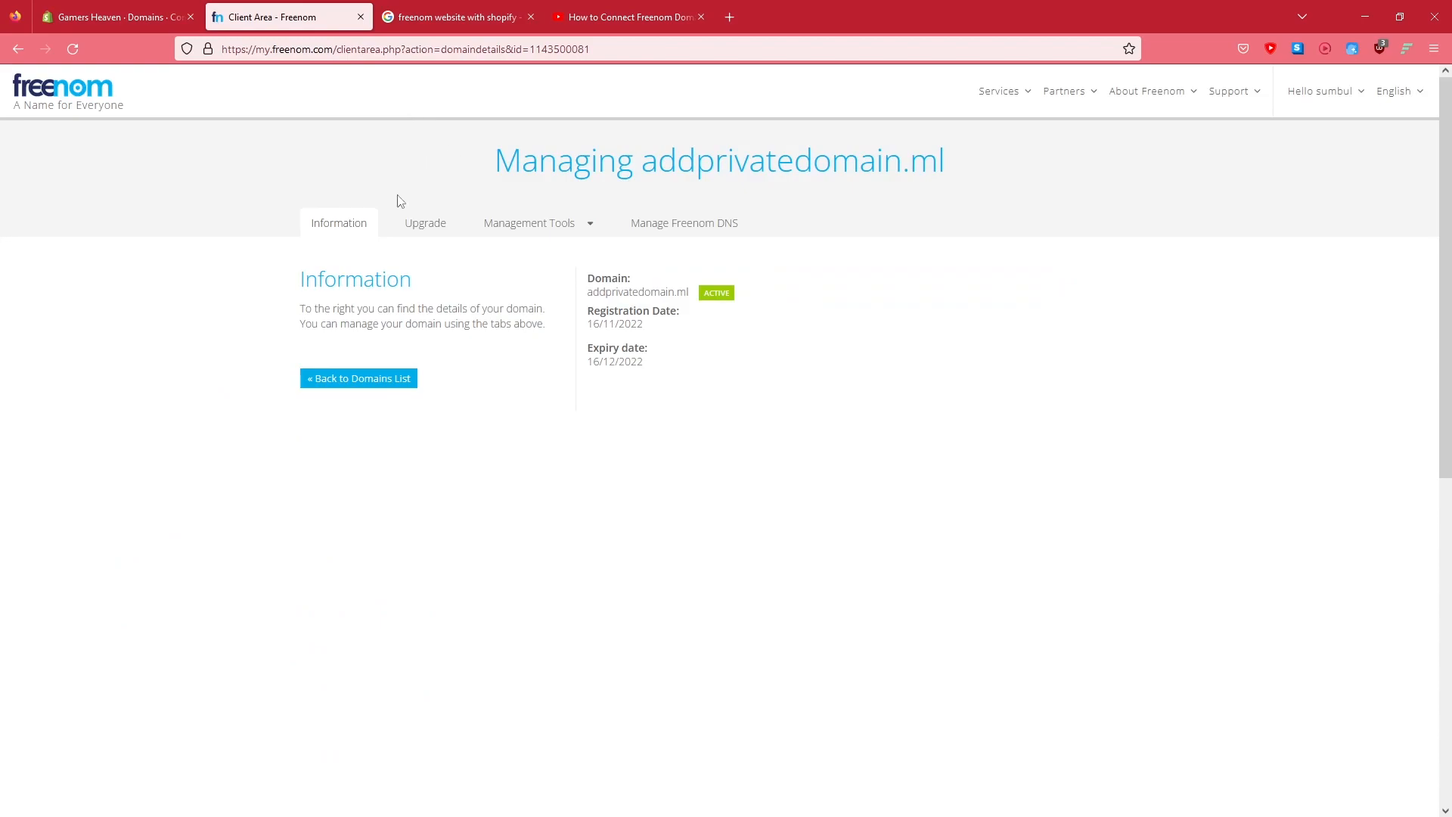
left_click_drag(587, 292, 693, 295)
key("ctrl+c")
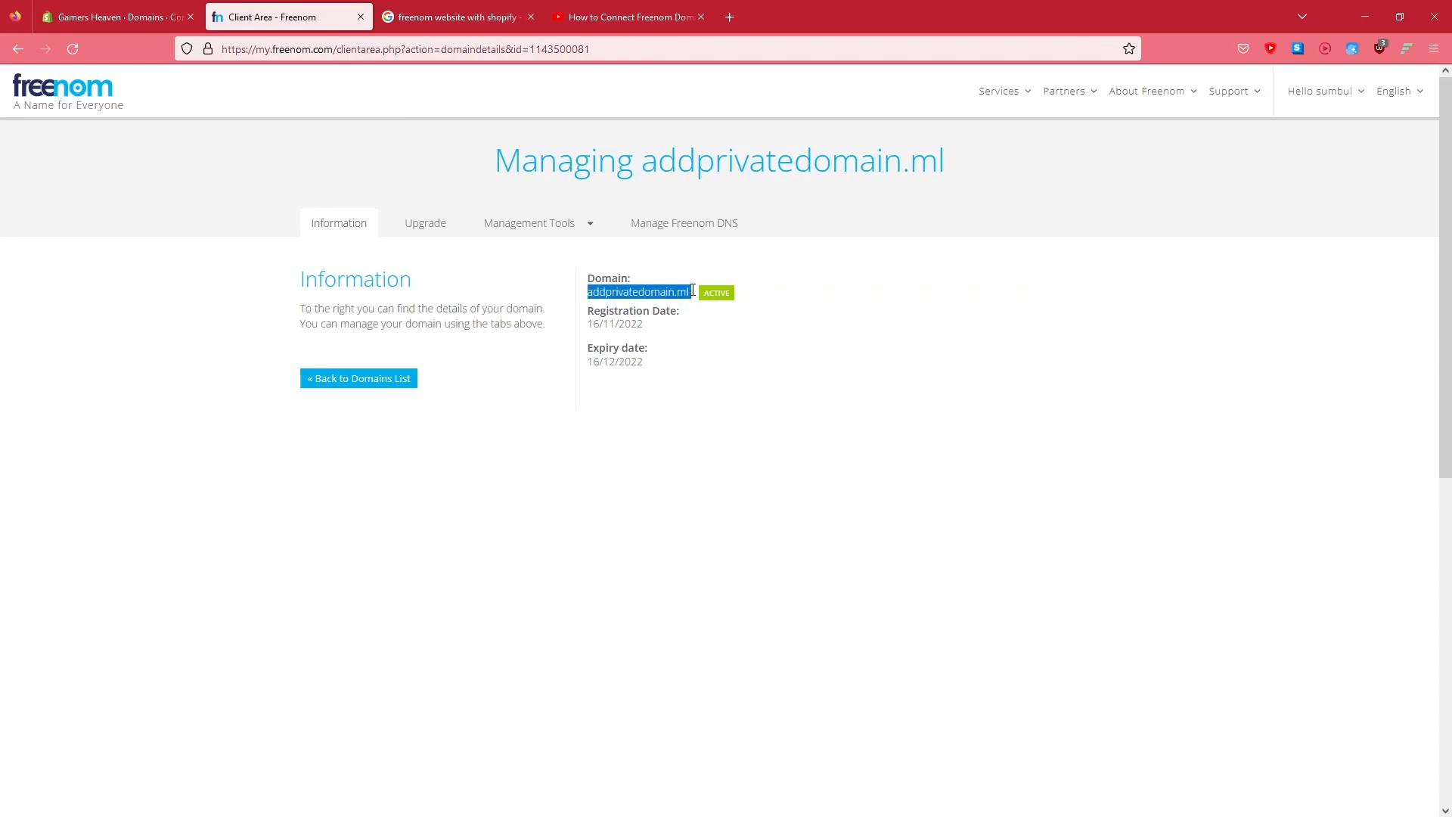
key("ctrl+shift+Tab")
key("ctrl+v")
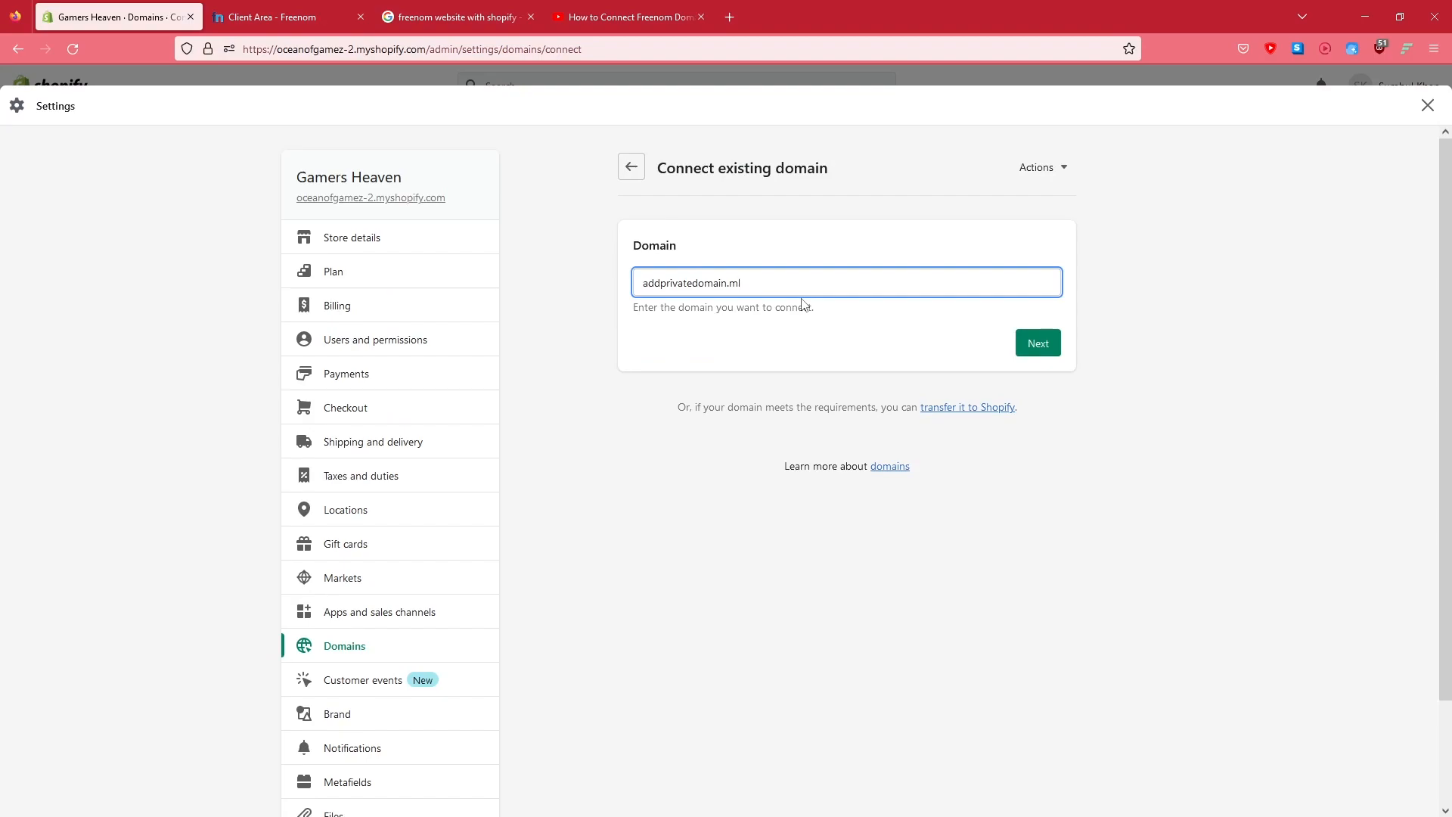
left_click(1032, 342)
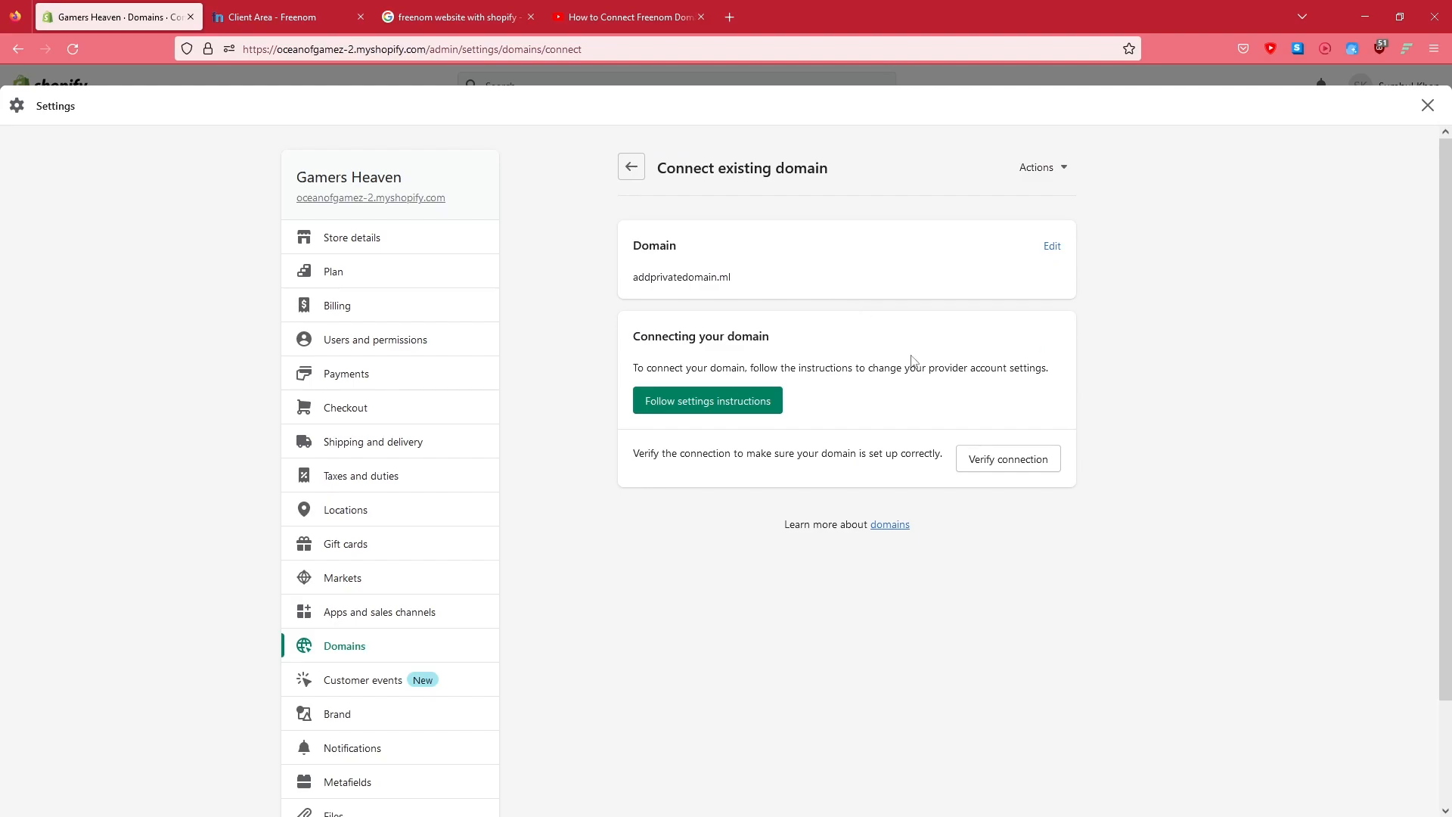
left_click(983, 458)
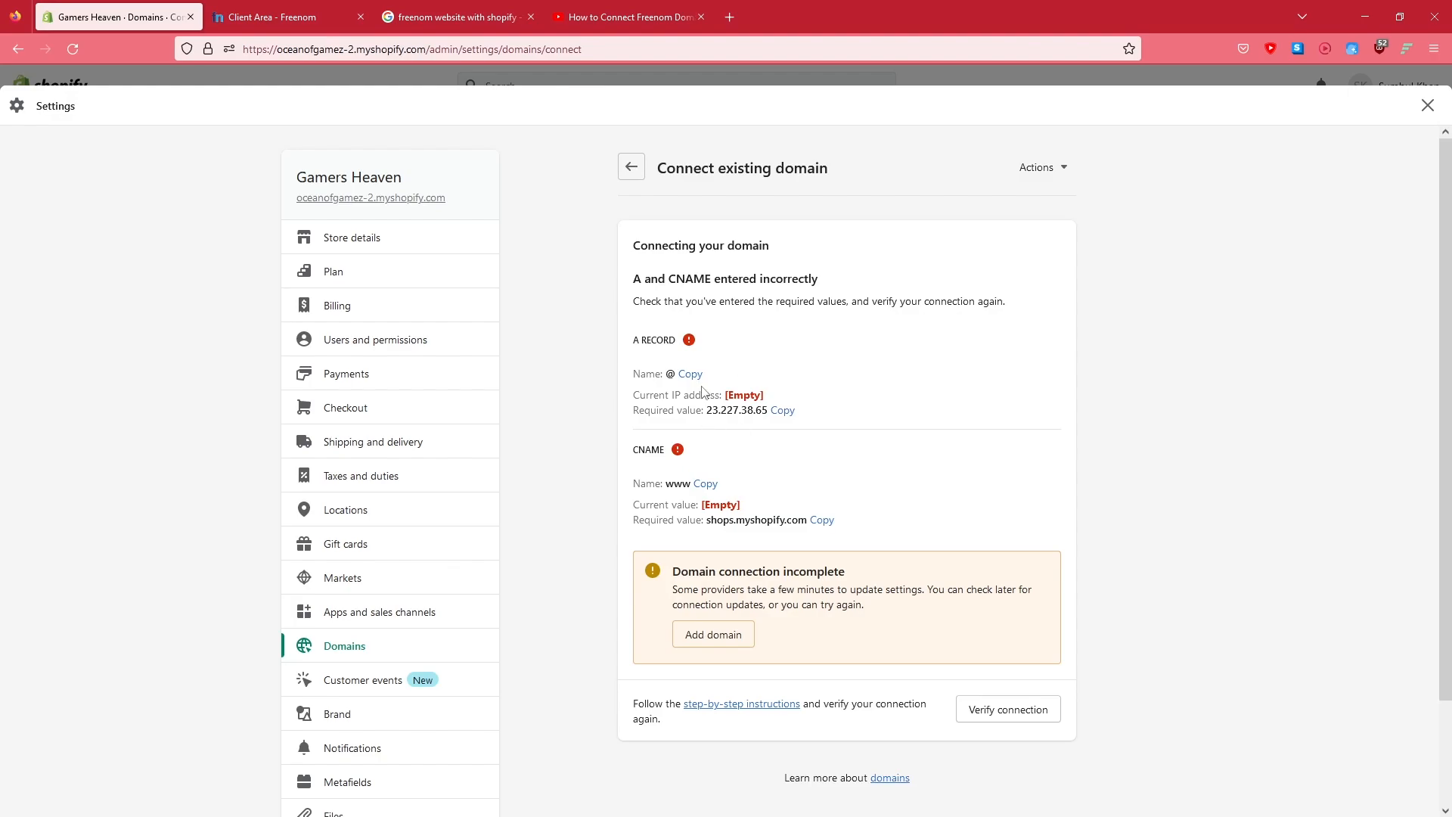
Open Freenom DNS management for addprivatedomain.ml and add a second record row
left_click(287, 16)
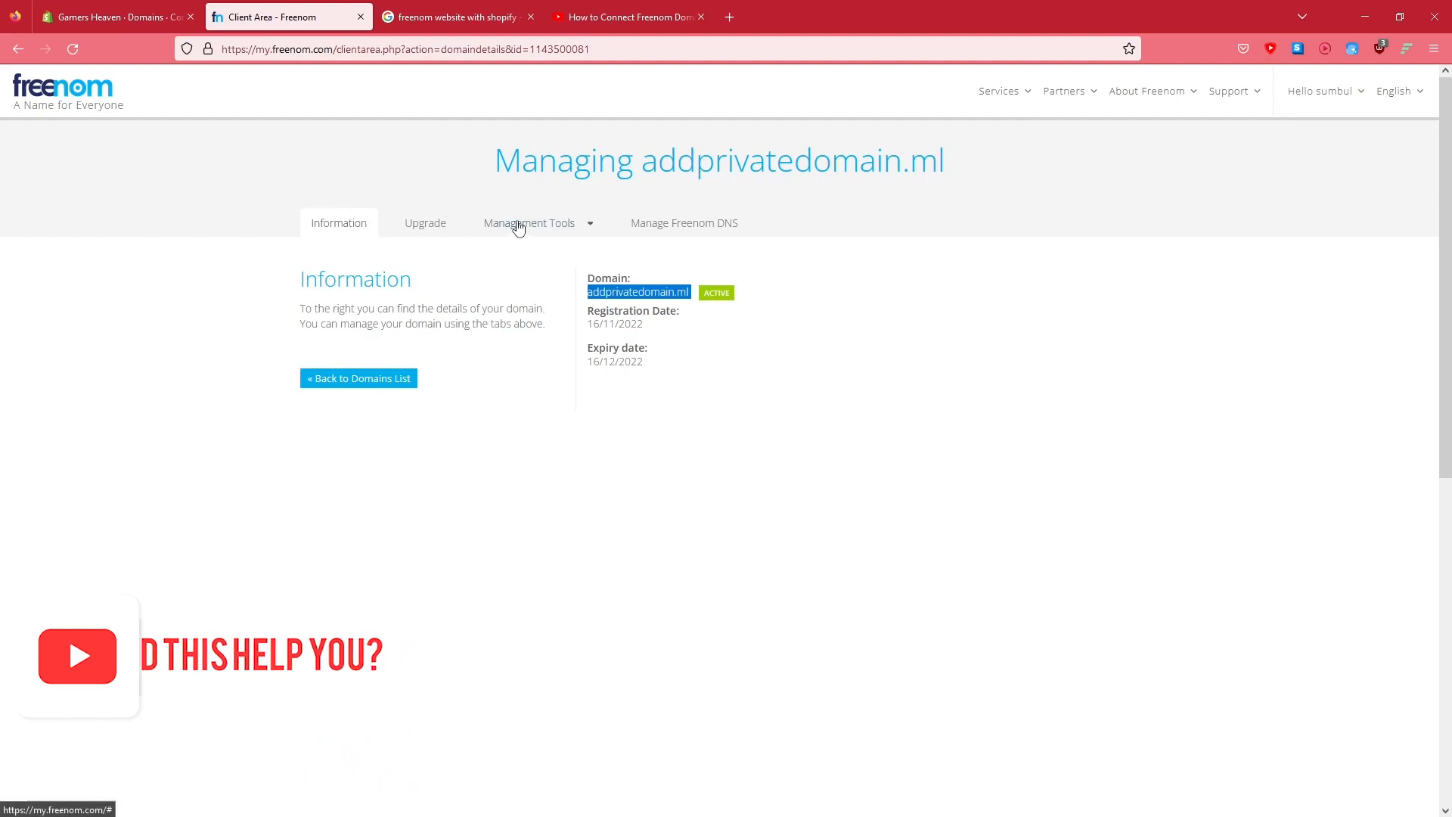
left_click(685, 226)
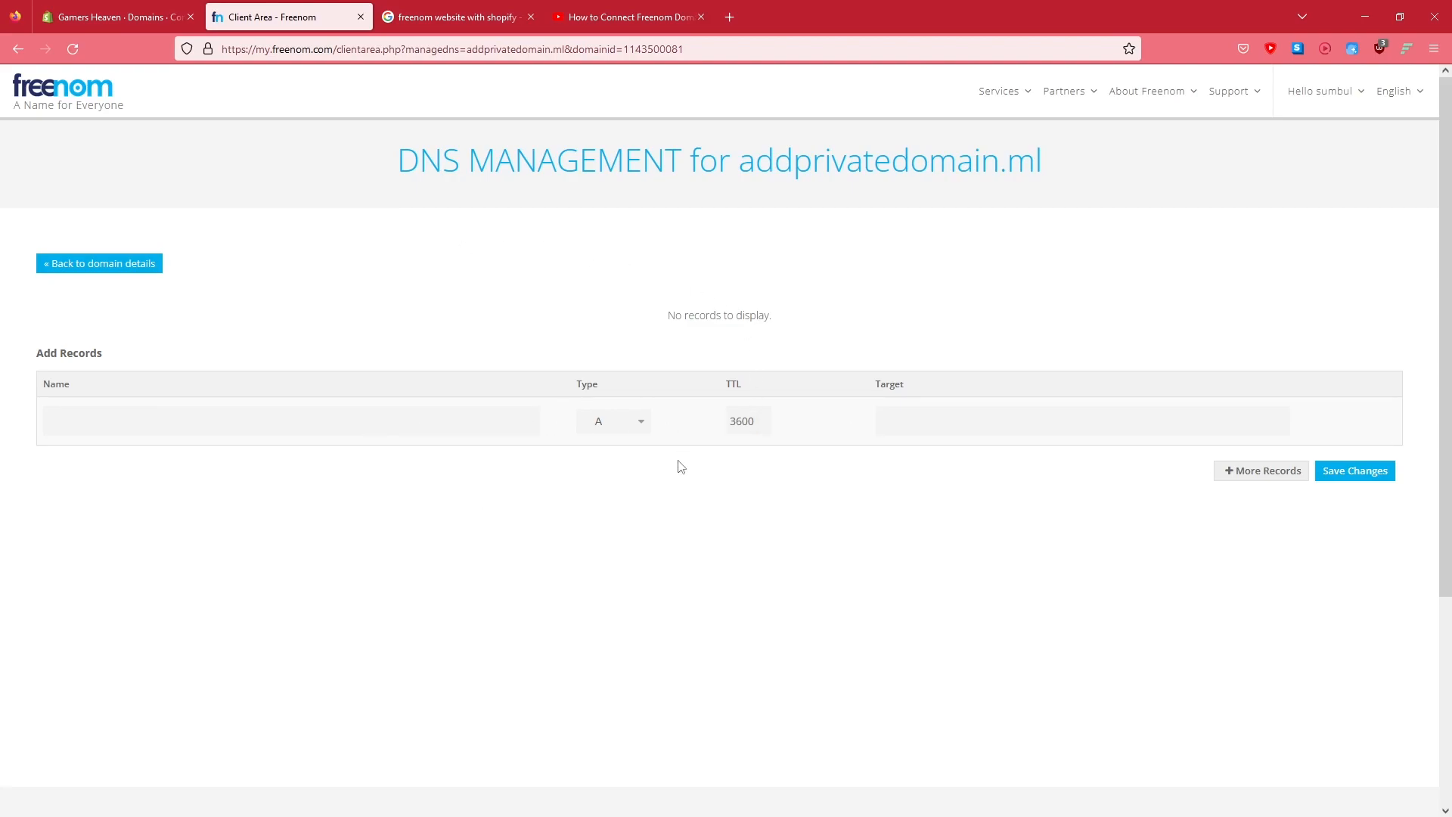
left_click(1230, 484)
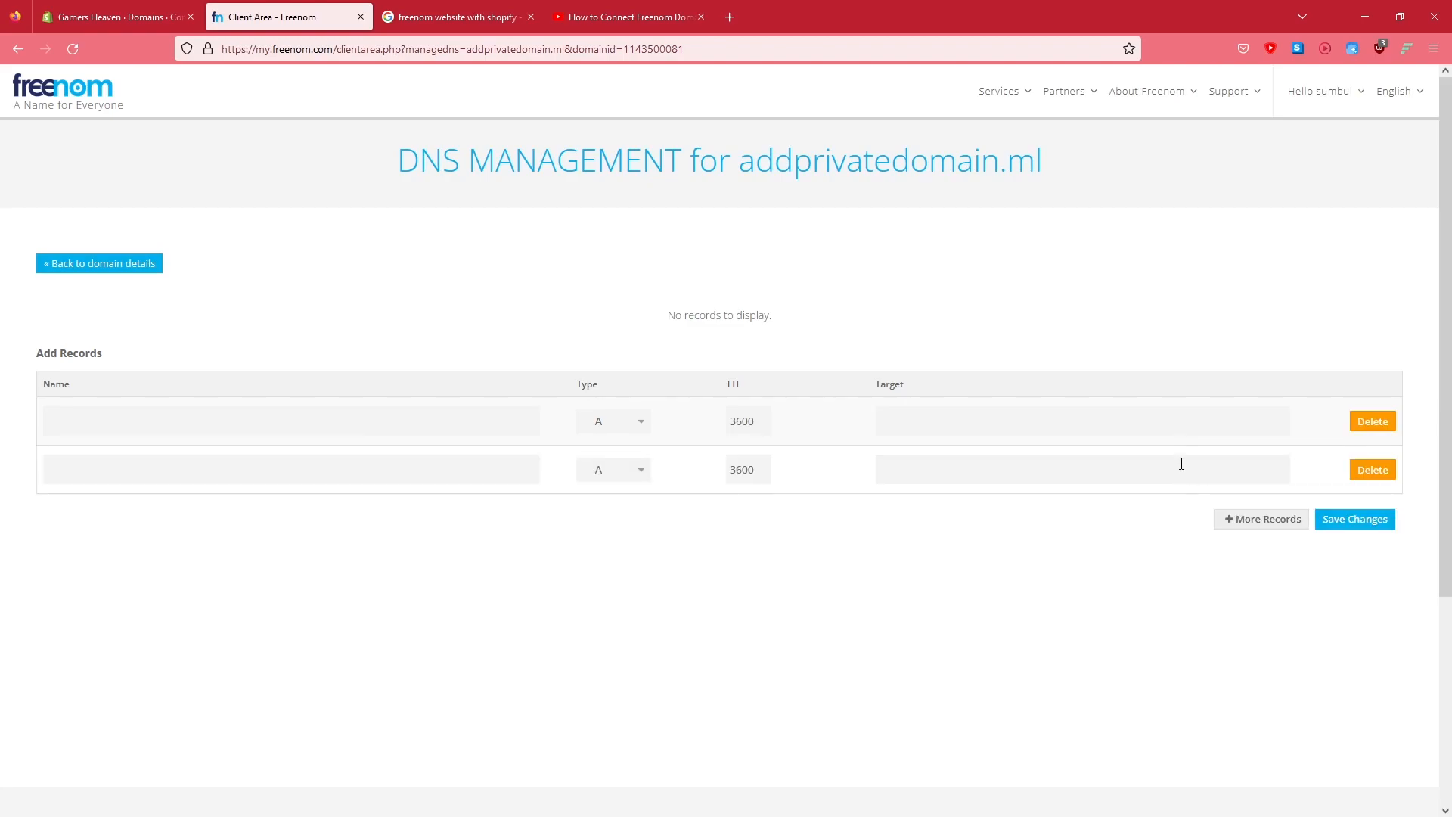
left_click(602, 421)
left_click(587, 394)
Close the two unused browser tabs about Freenom and Shopify
left_click(170, 15)
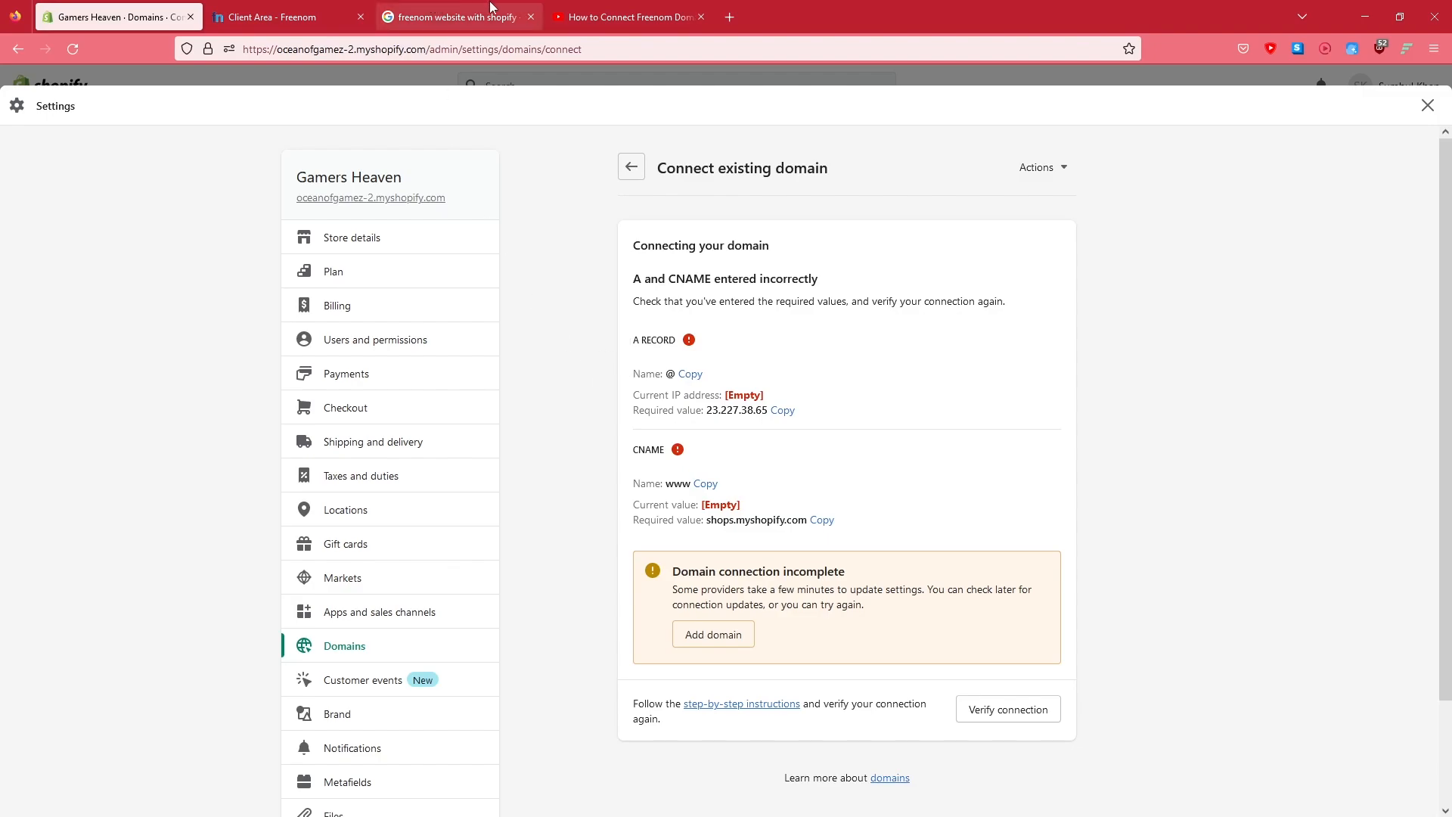
left_click(326, 7)
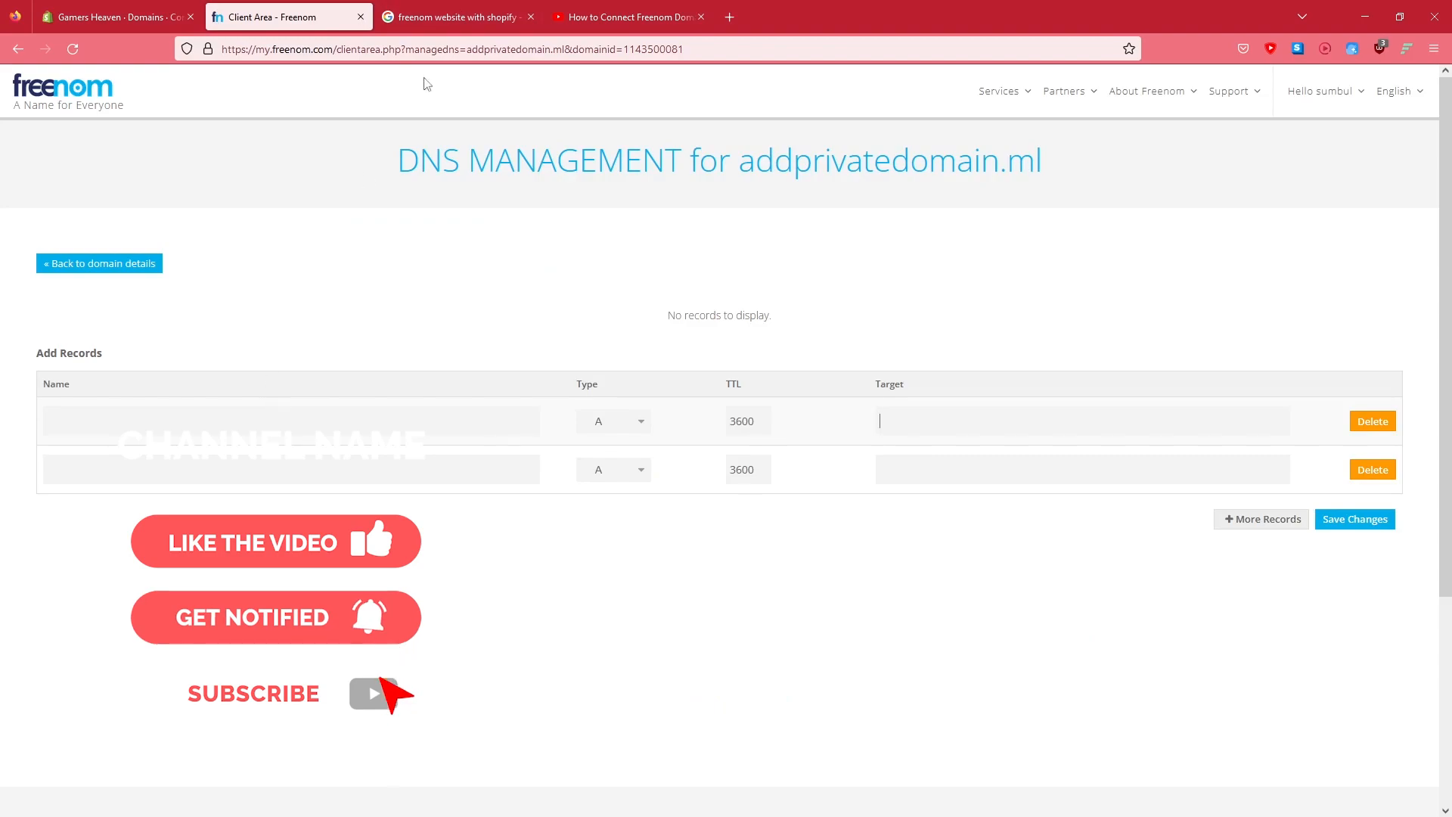
middle_click(485, 6)
middle_click(482, 5)
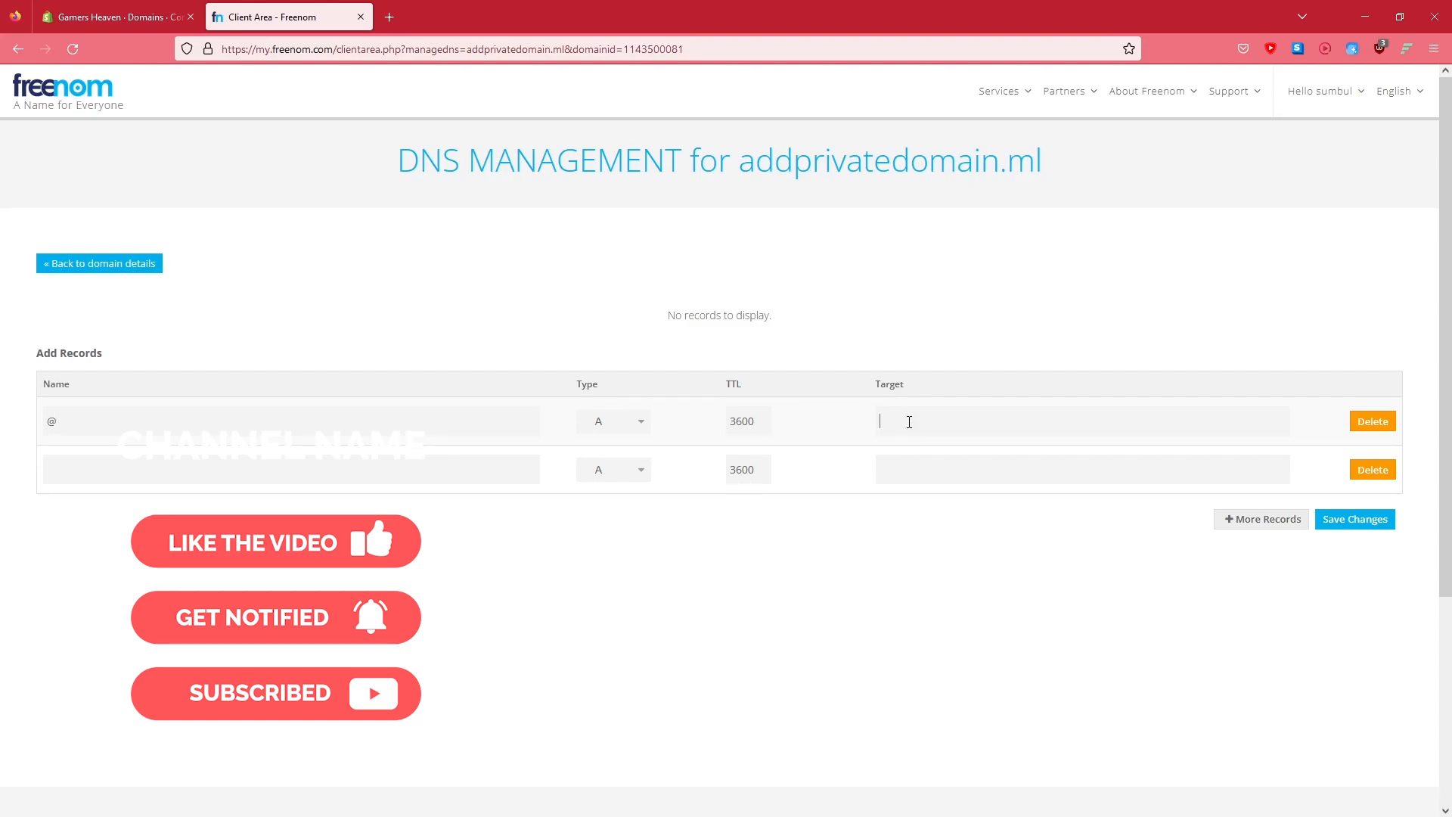
Fill the first DNS record as an A record named @ with target 23.227.38.65 copied from Shopify
left_click(121, 15)
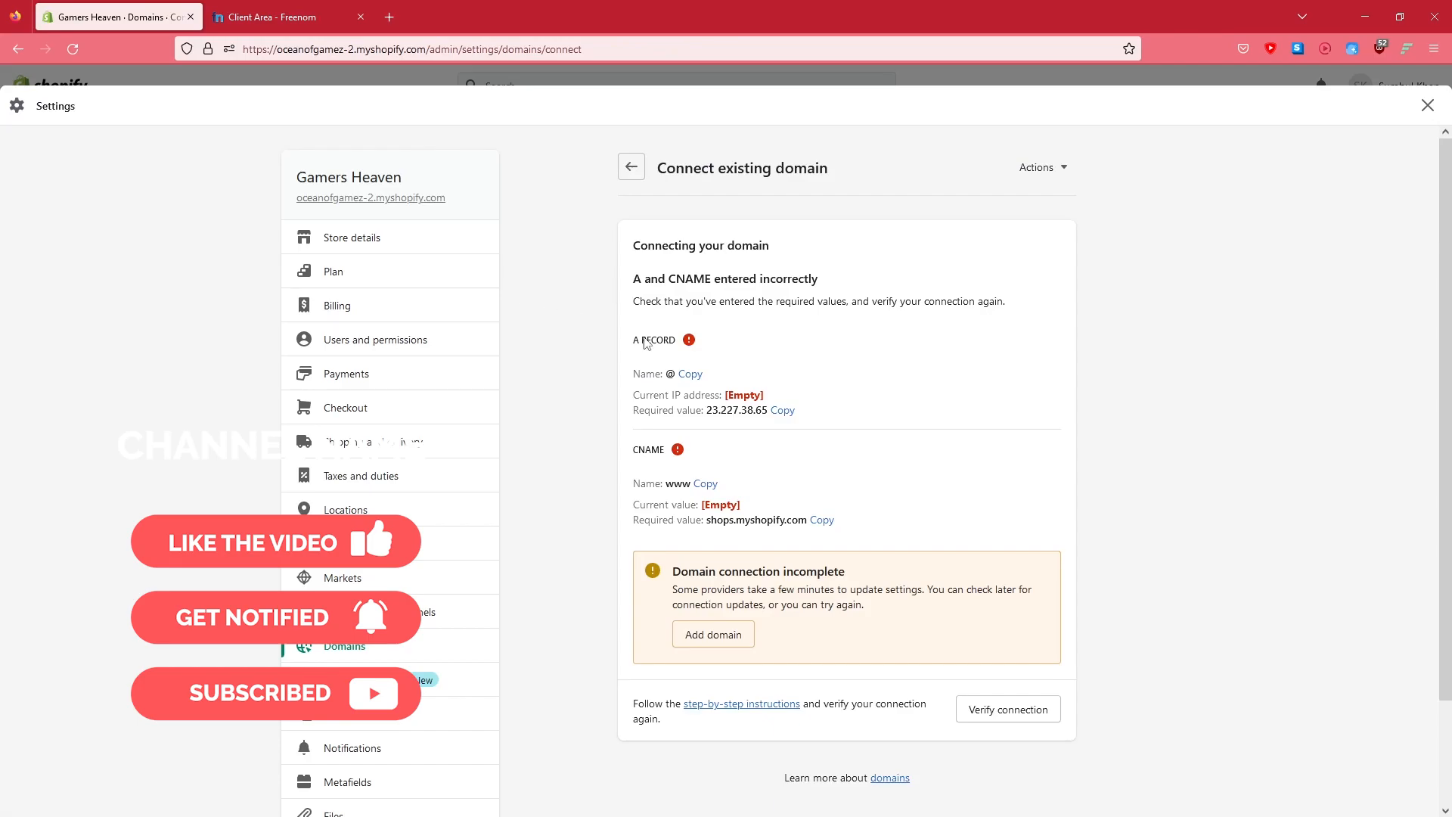
double_click(718, 411)
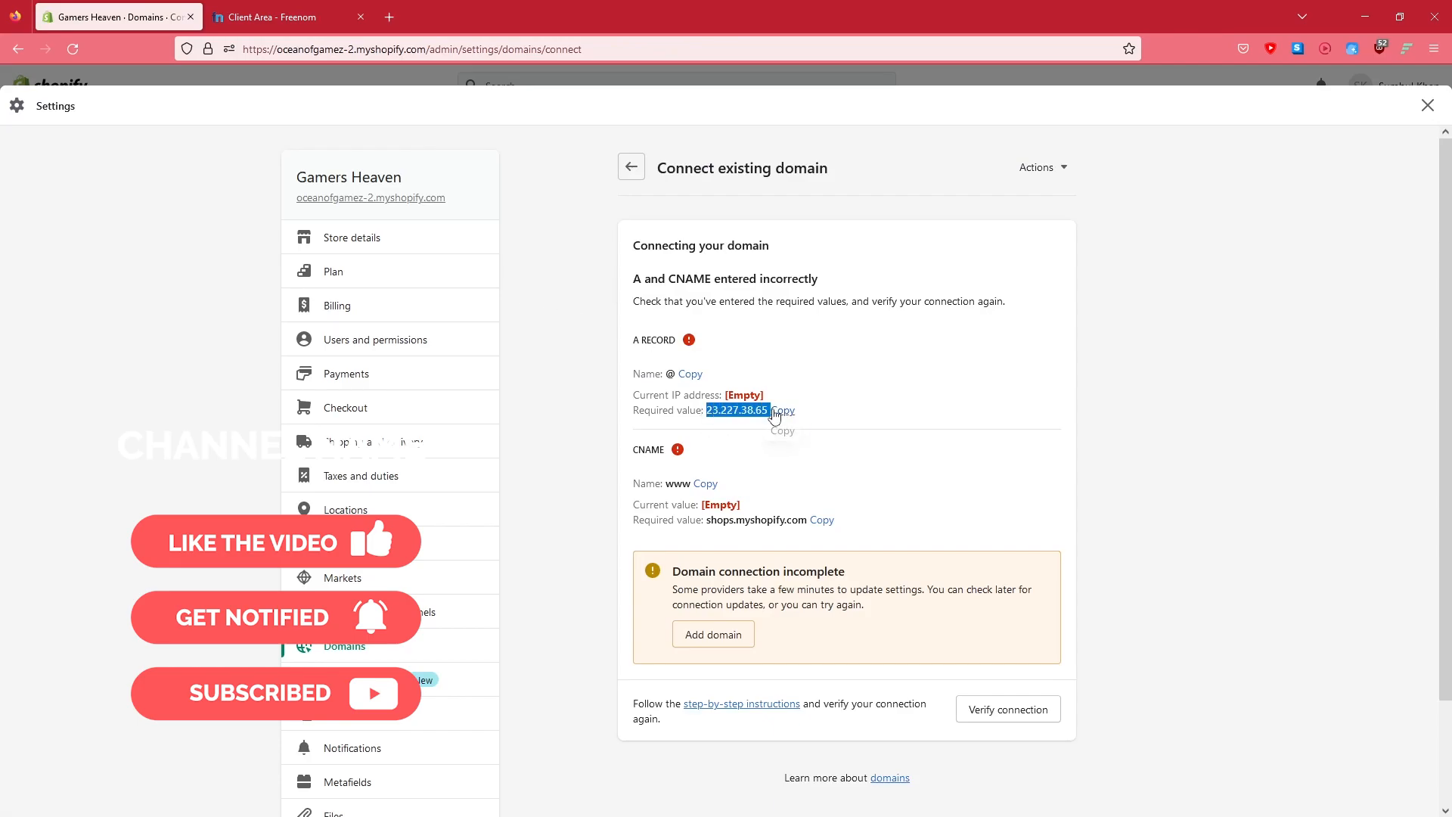
left_click(783, 410)
left_click(356, 9)
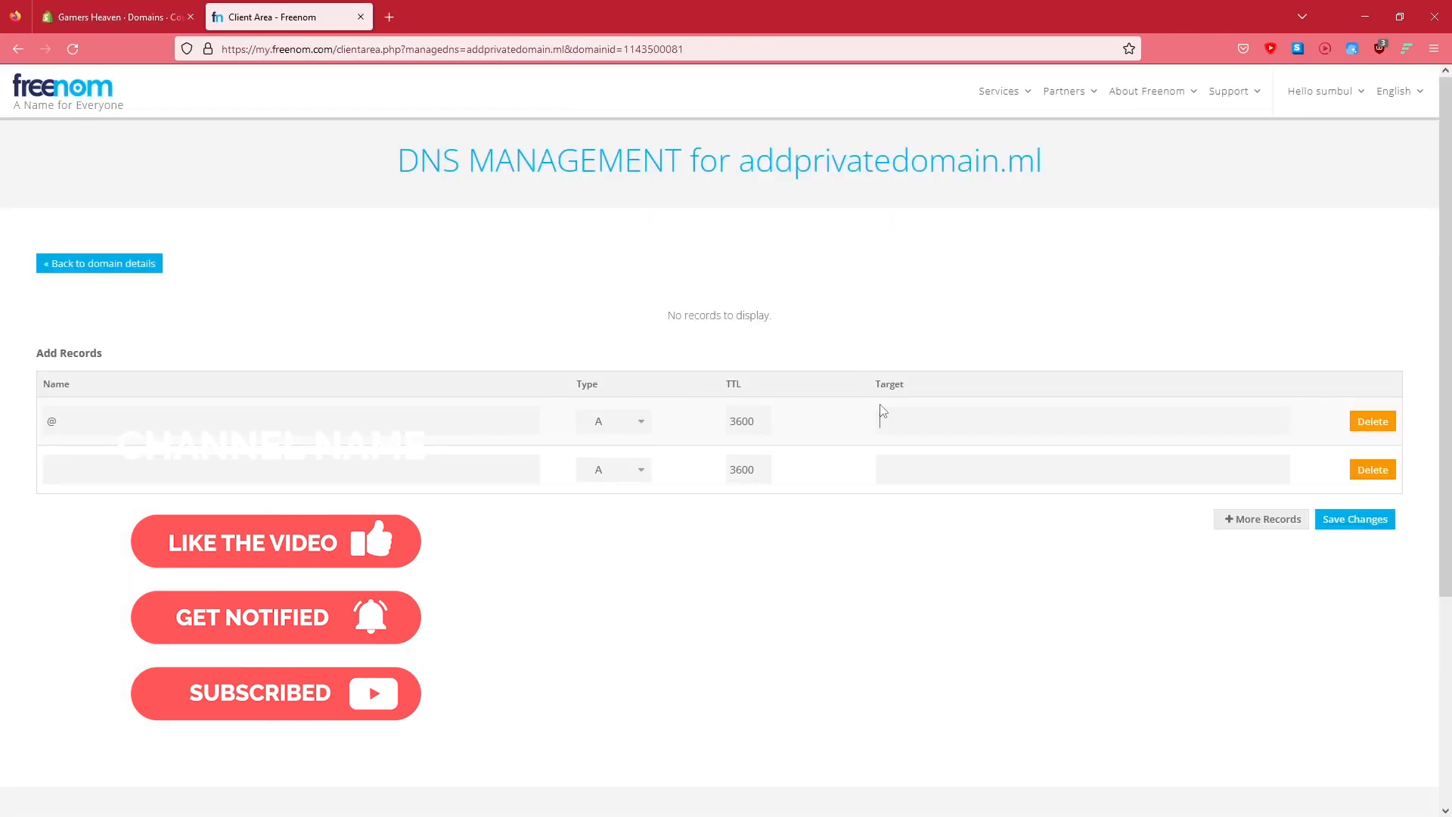
left_click(918, 415)
key("ctrl+v")
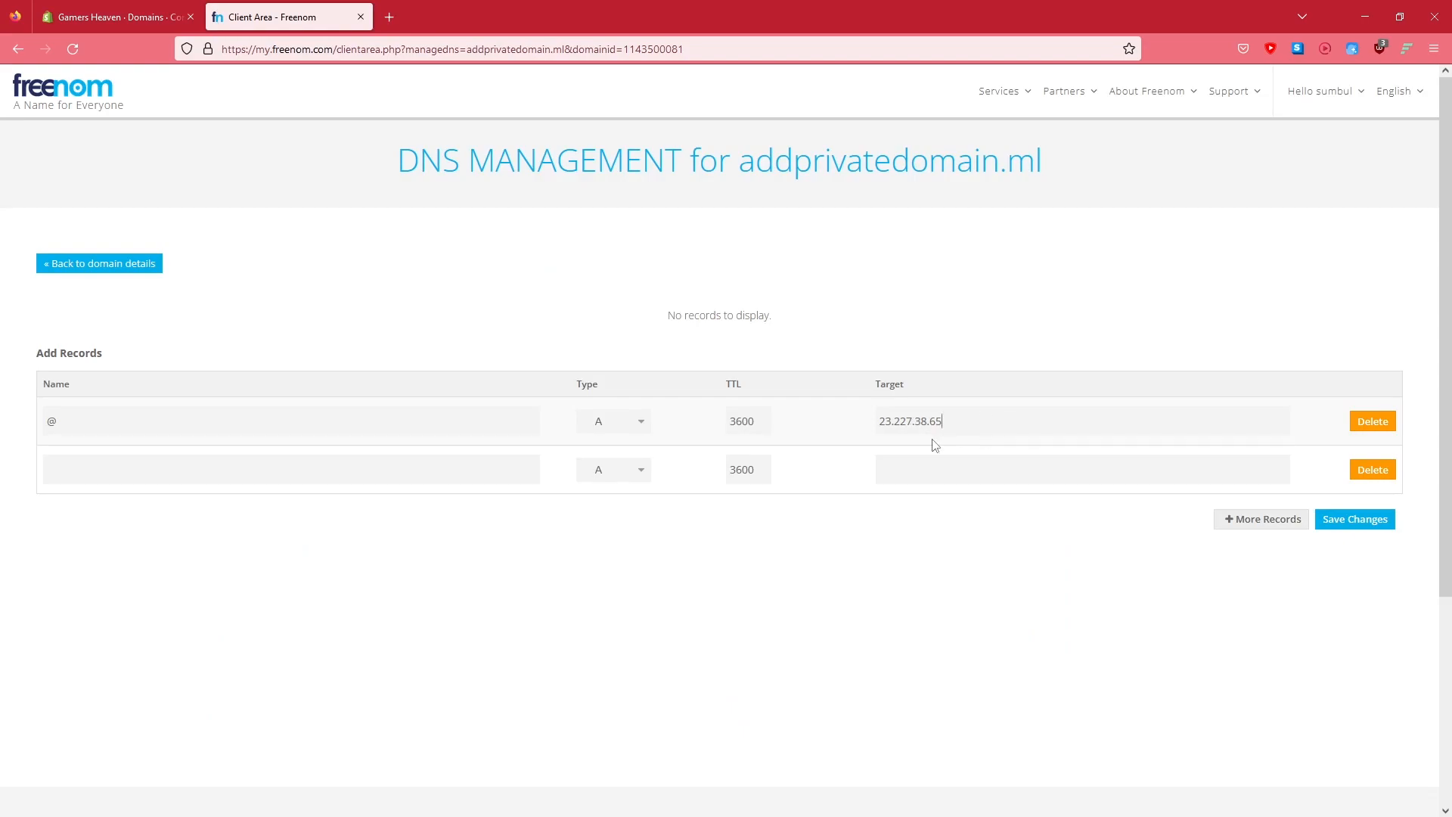
Set the second DNS record to a CNAME named www with target shops.myshopify.com copied from Shopify
left_click(121, 9)
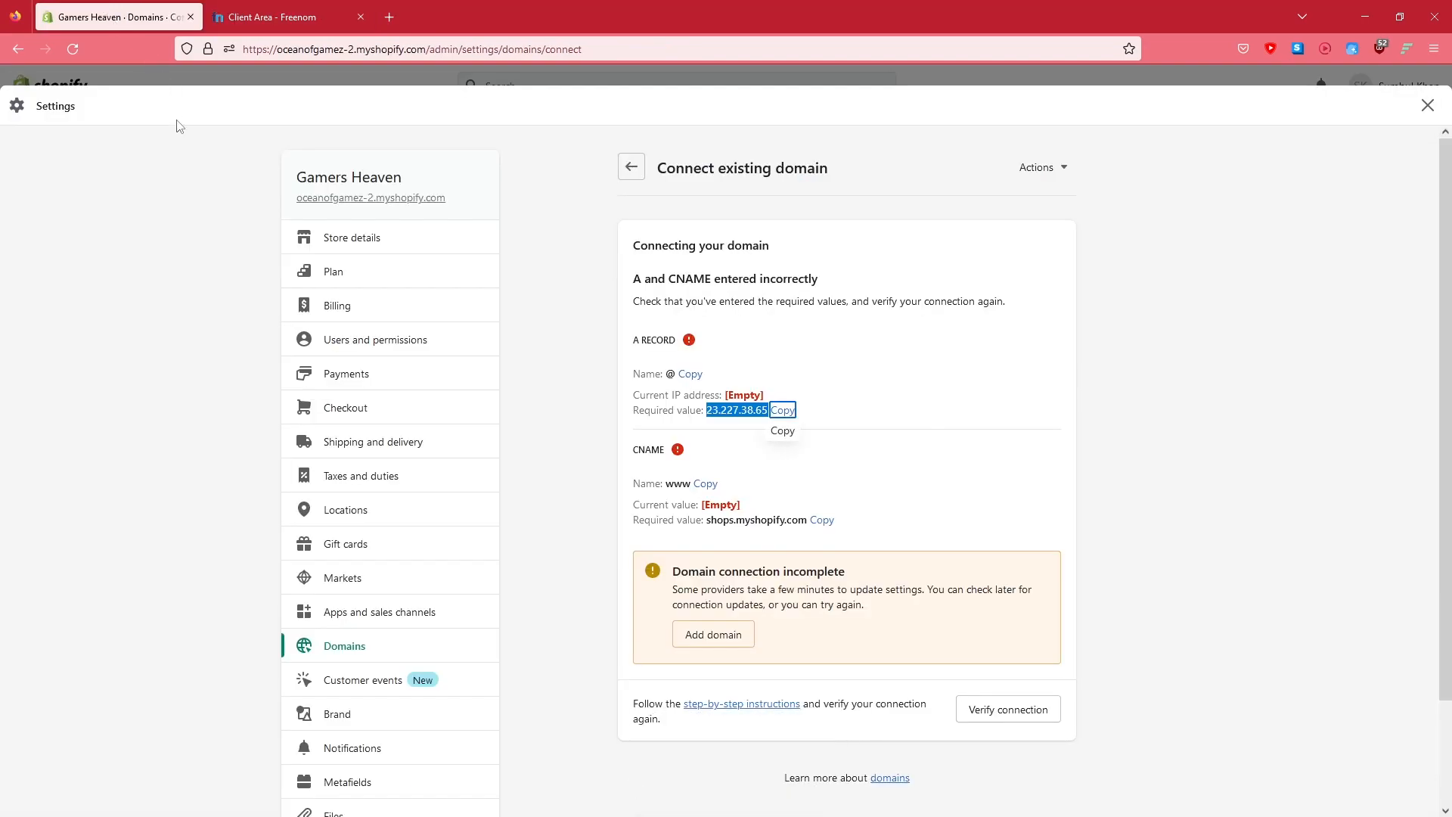
left_click(706, 484)
left_click(311, 22)
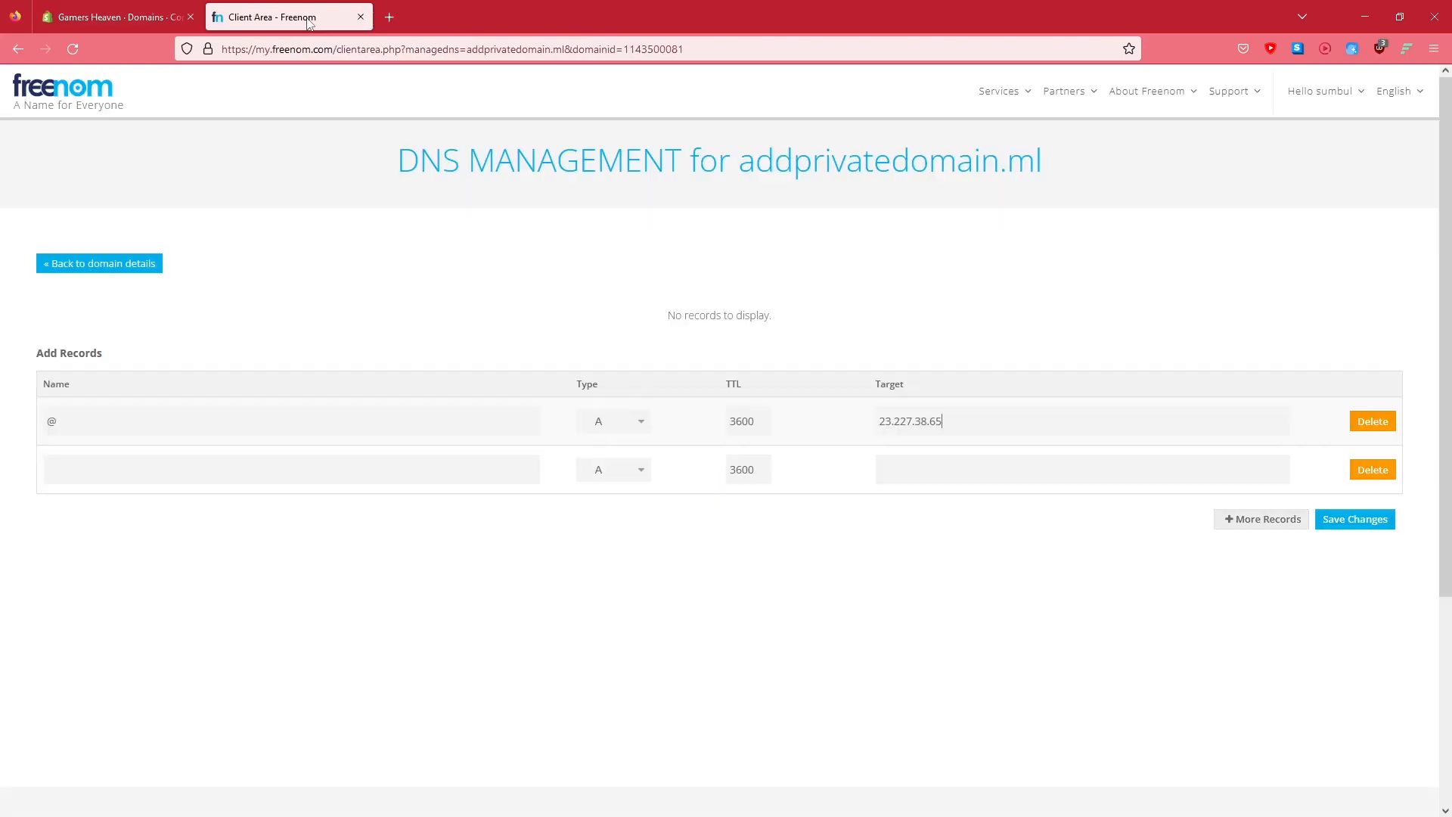
left_click(308, 462)
type("www")
left_click(602, 472)
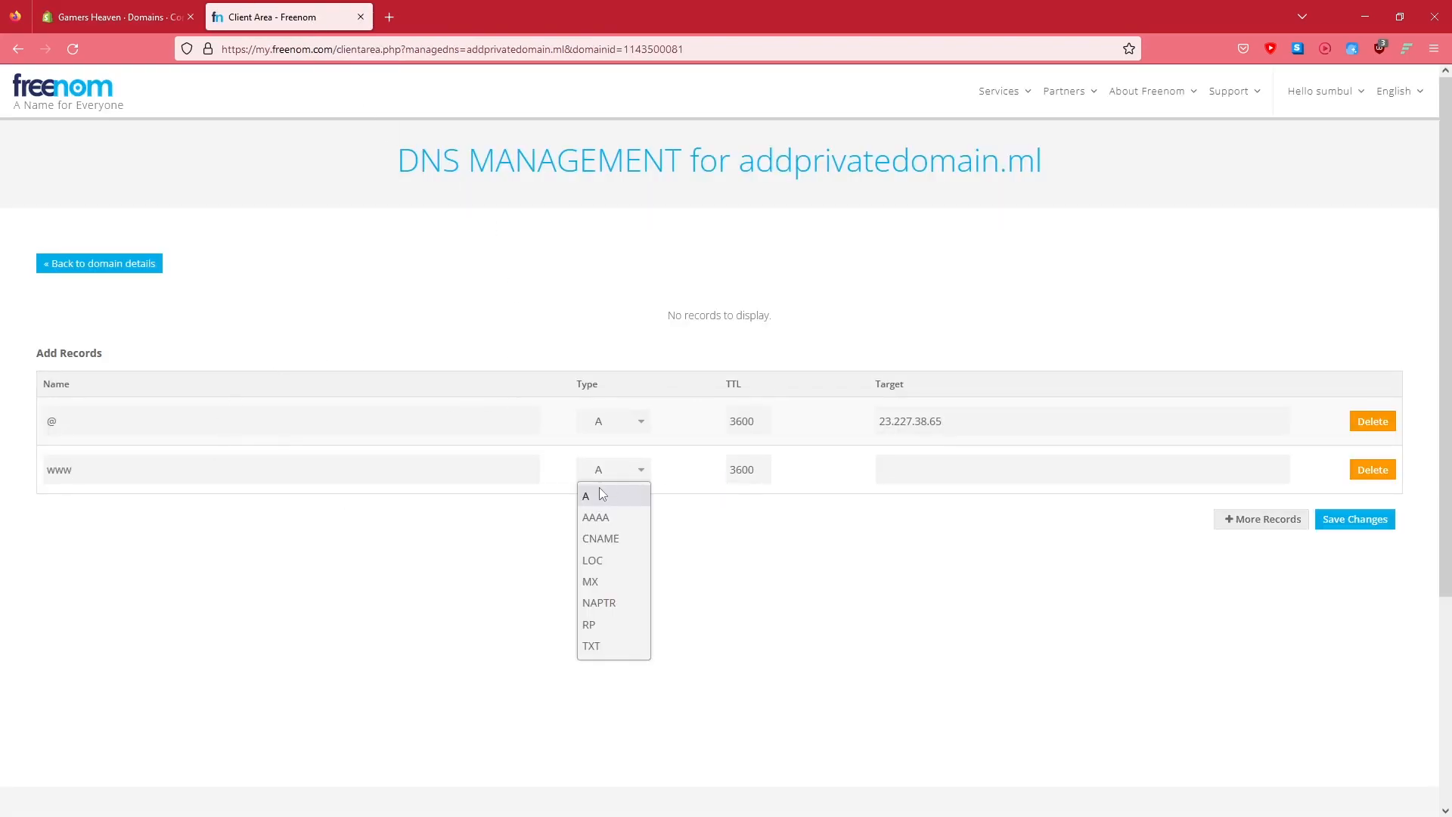
left_click(622, 546)
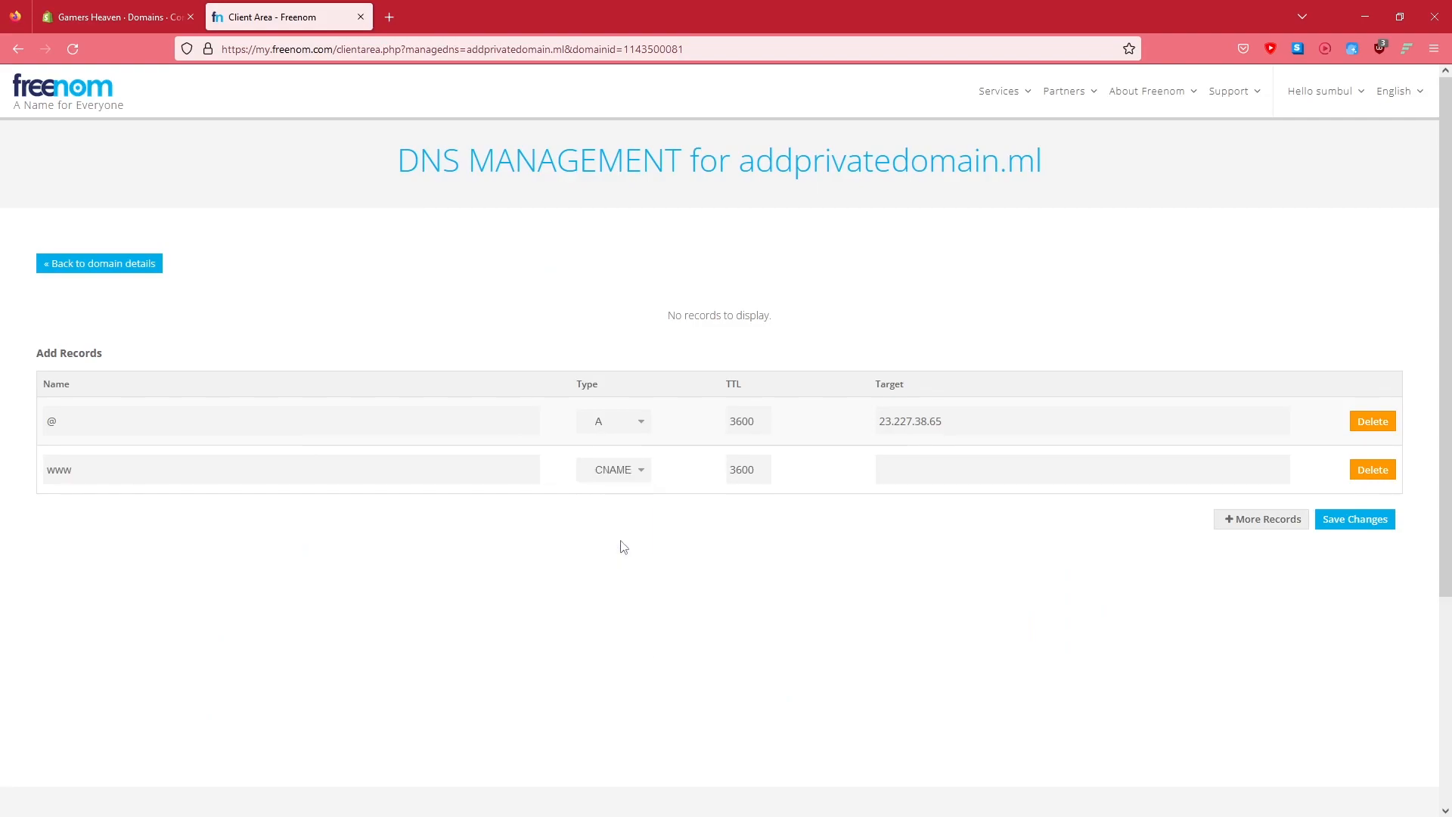
left_click(140, 6)
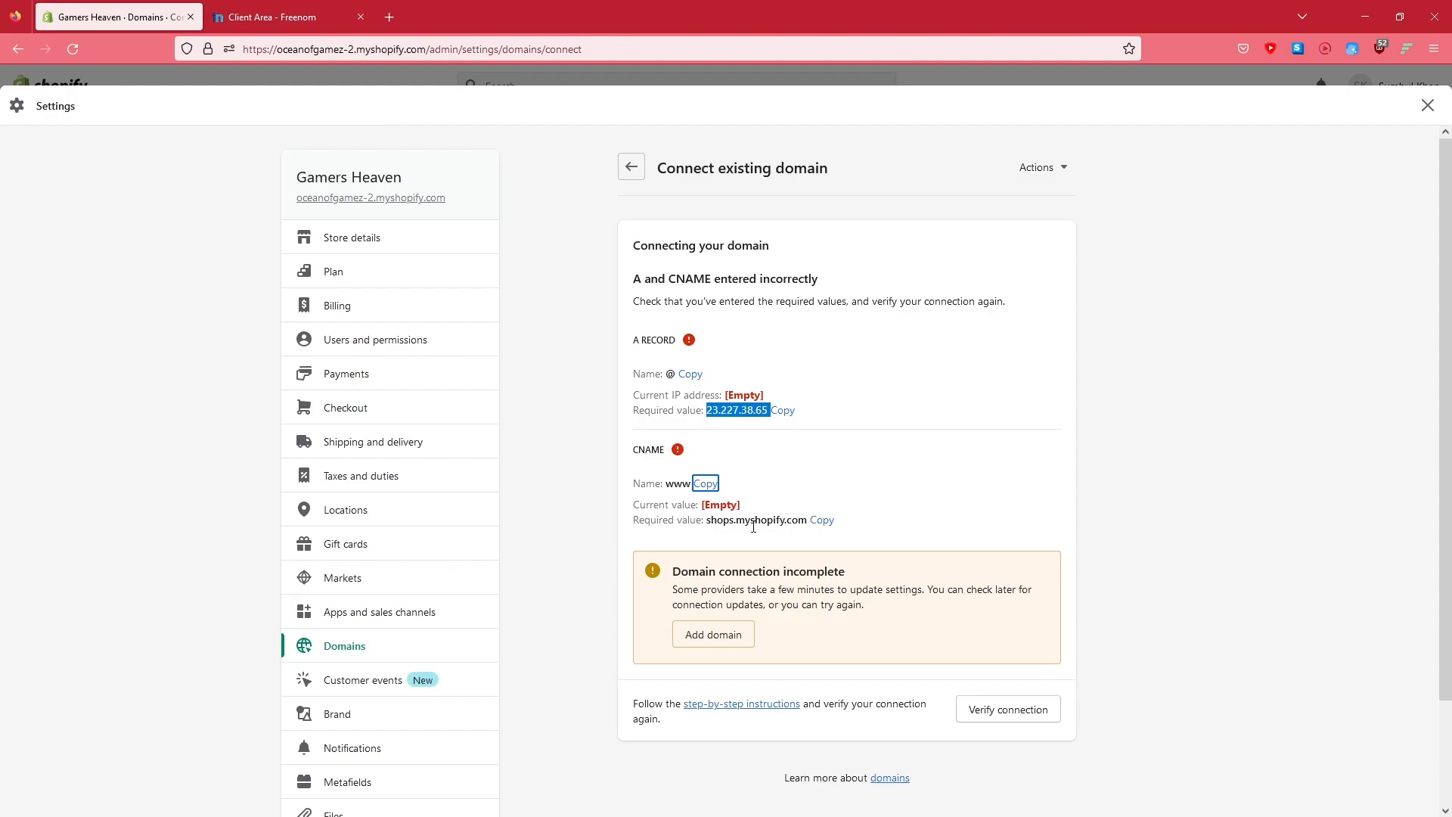
left_click(819, 523)
left_click(279, 17)
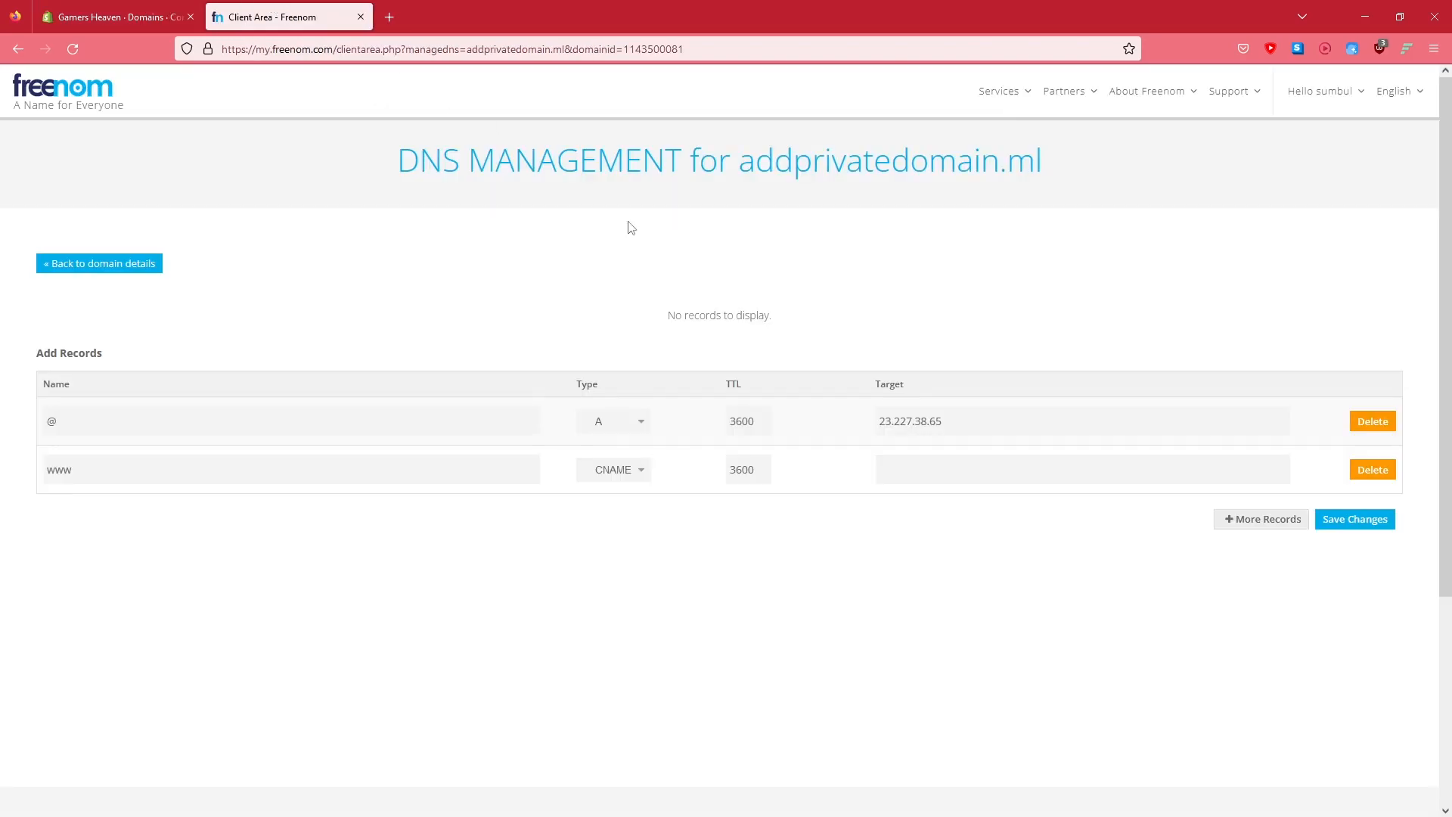
key("ctrl+v")
Reconfirm the record types as A and CNAME and save the DNS changes
left_click(117, 16)
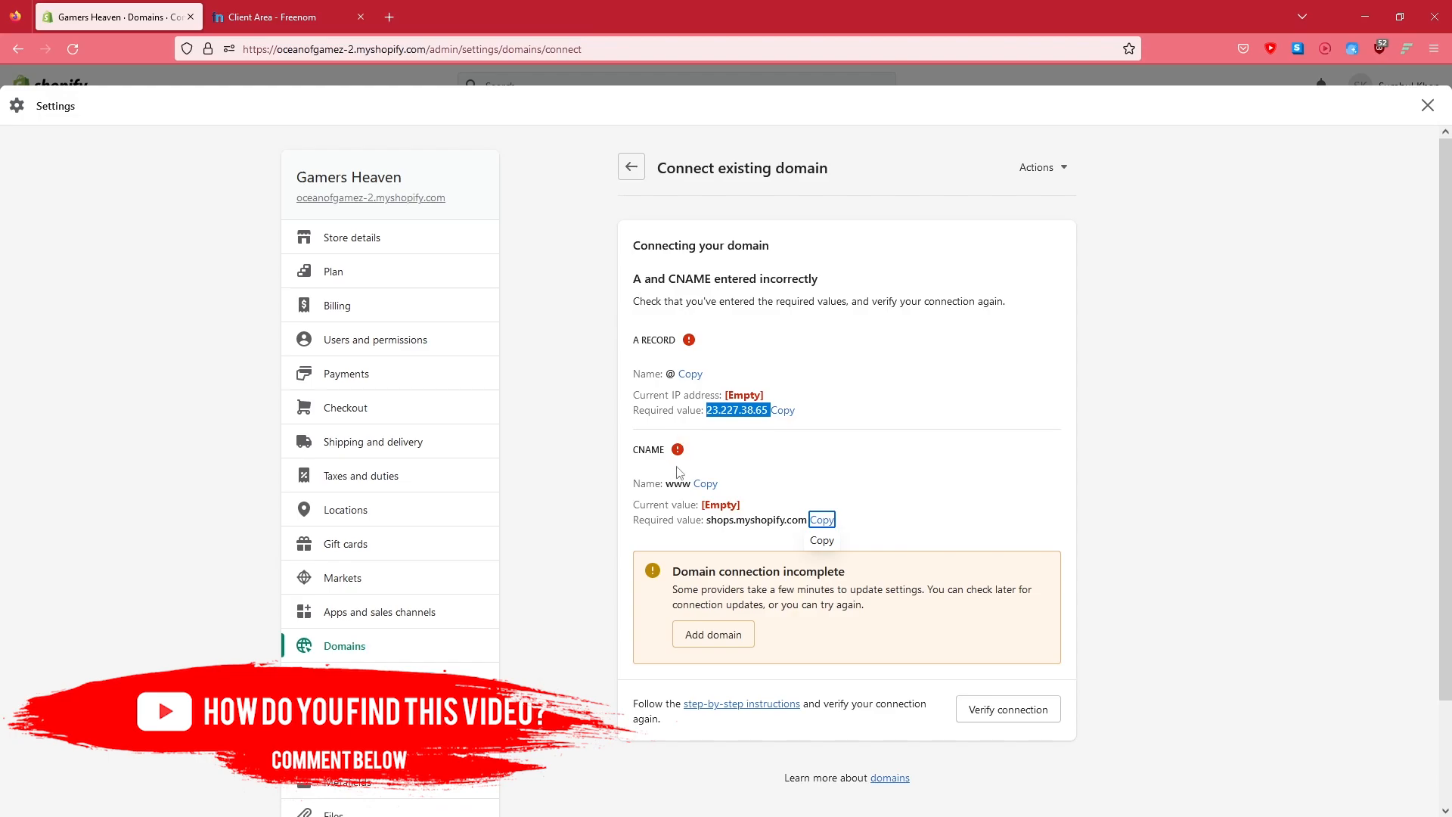
key("ctrl+Tab")
left_click(638, 422)
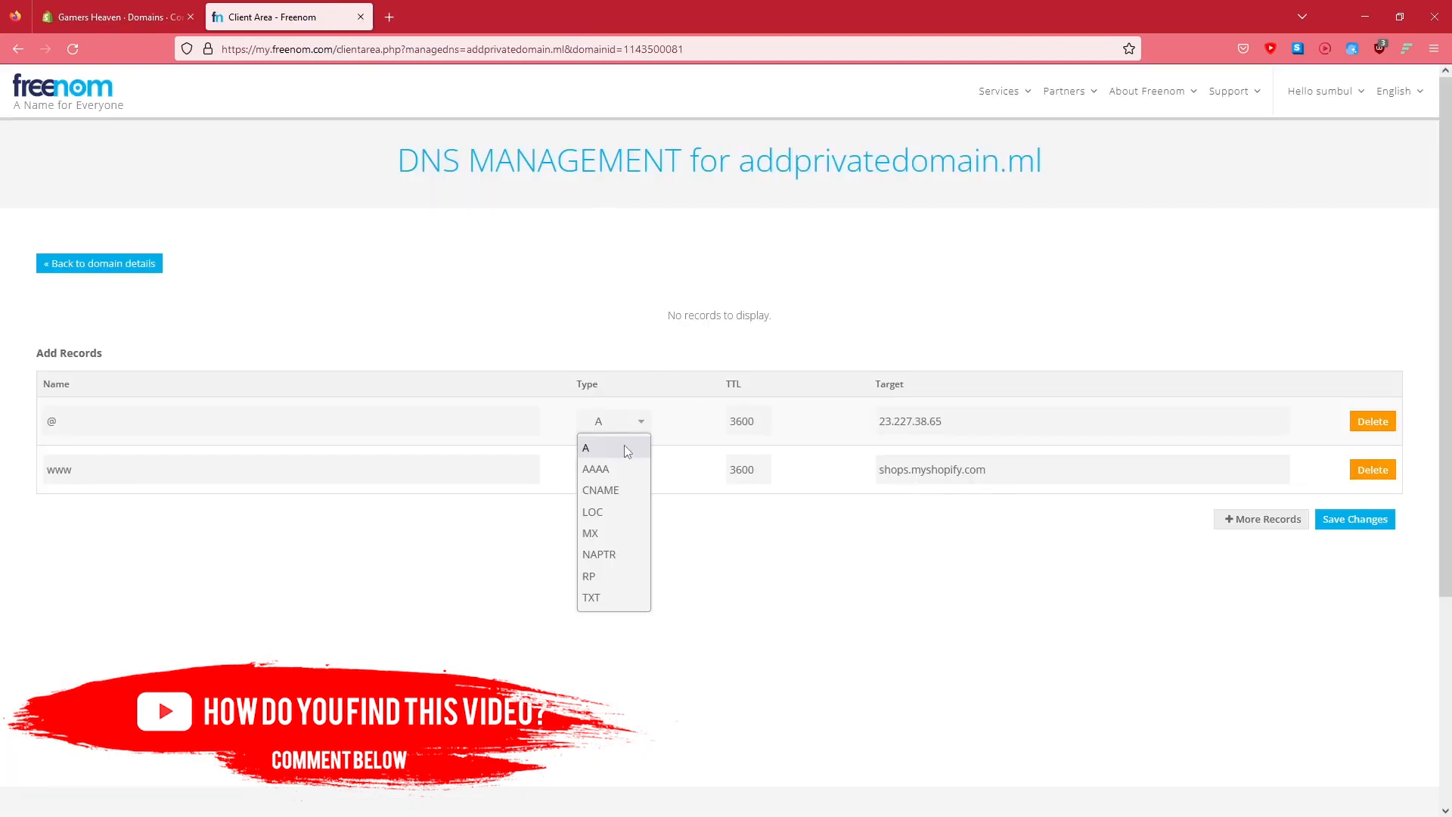
left_click(620, 446)
left_click(622, 469)
left_click(600, 538)
key("ctrl+Tab")
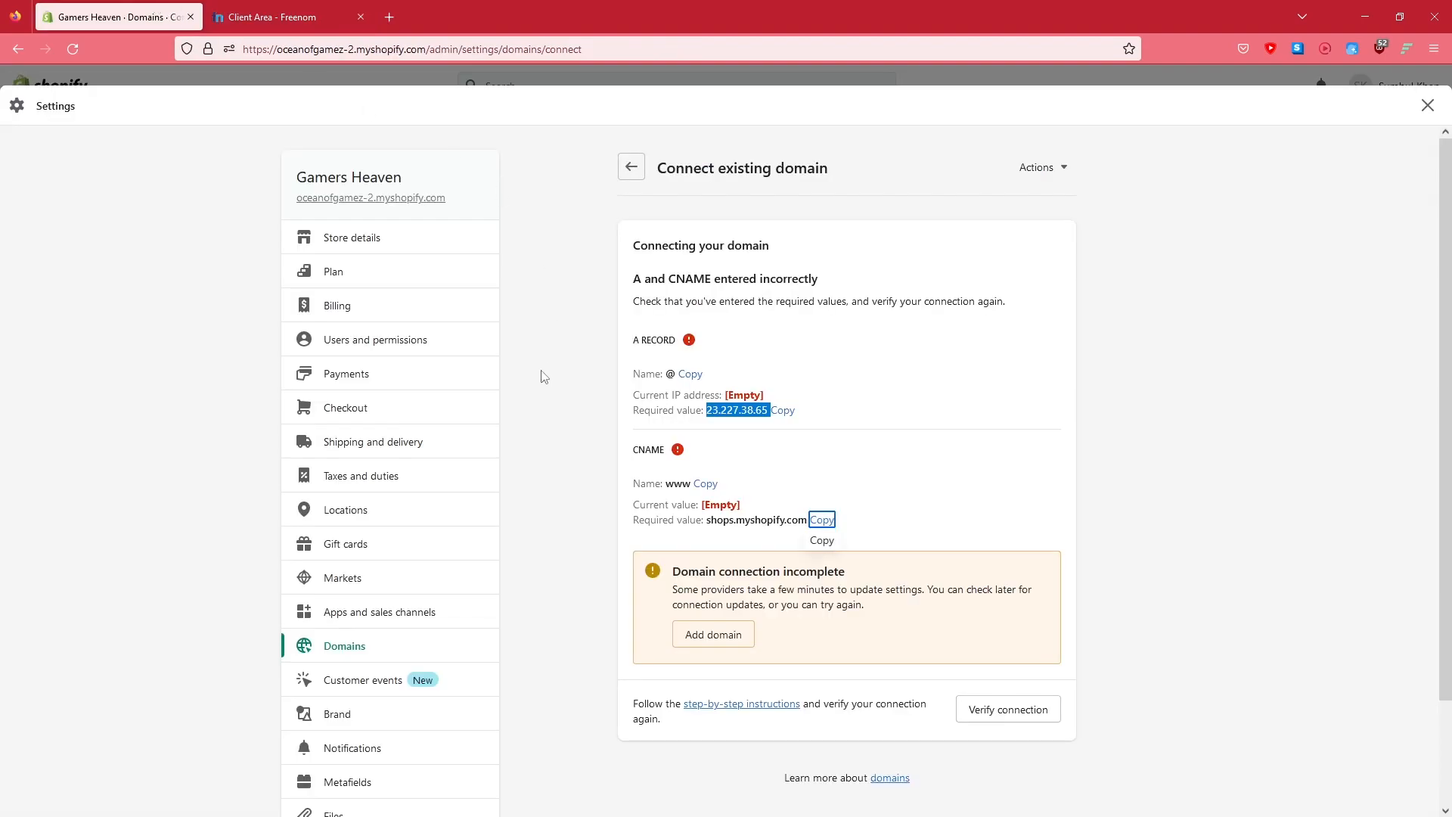
key("ctrl+Tab")
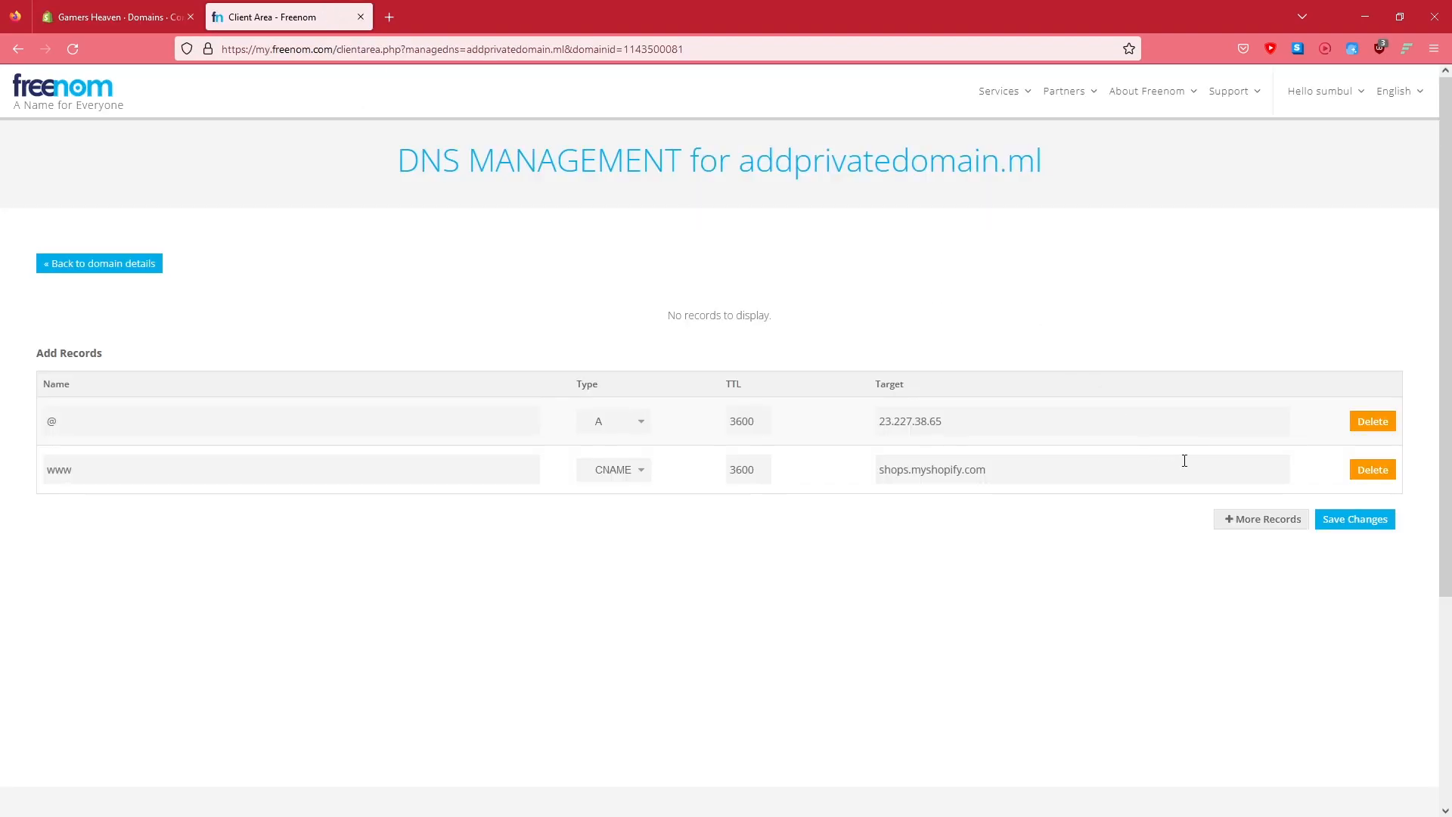
left_click(1340, 521)
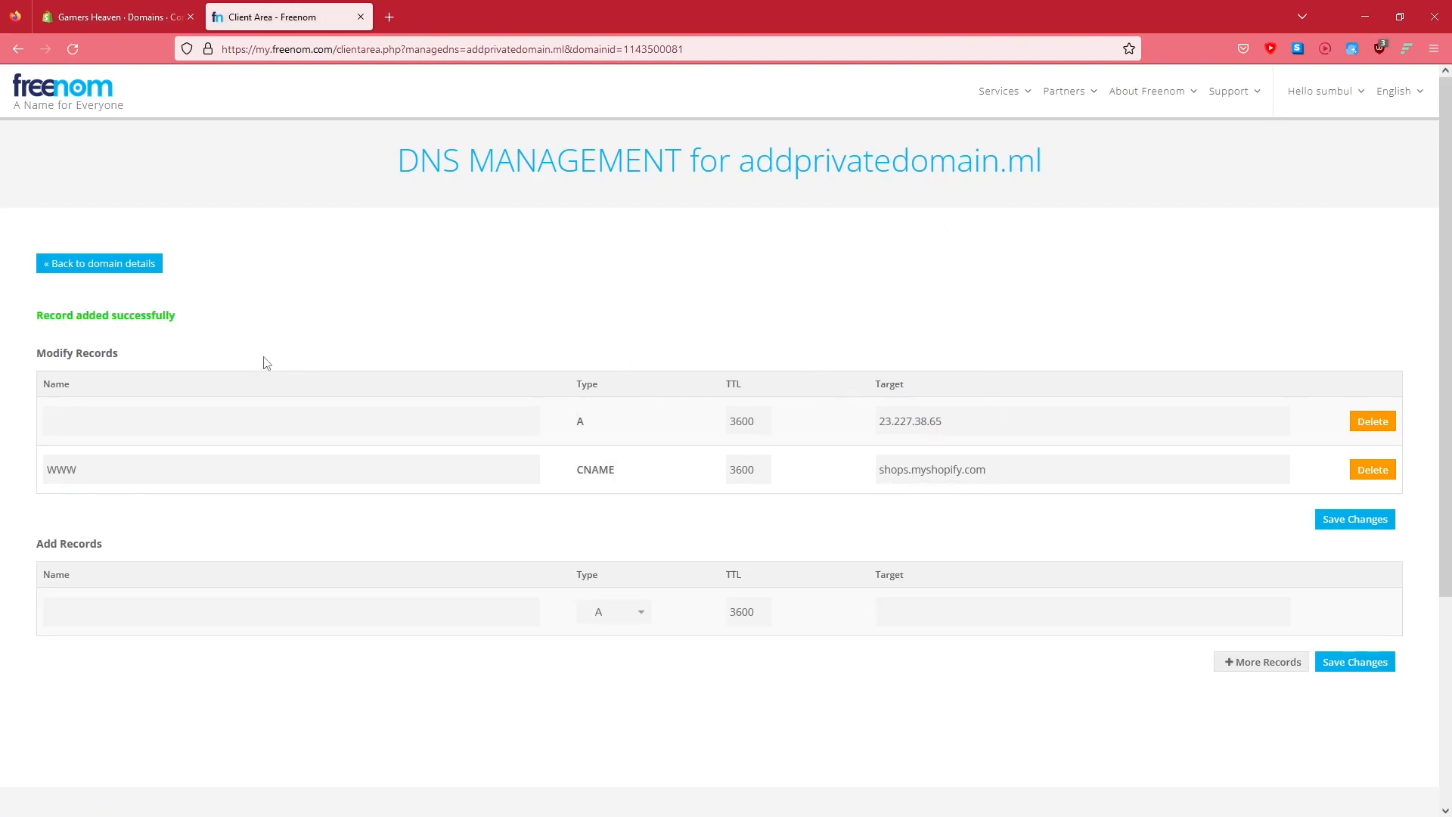
left_click(92, 8)
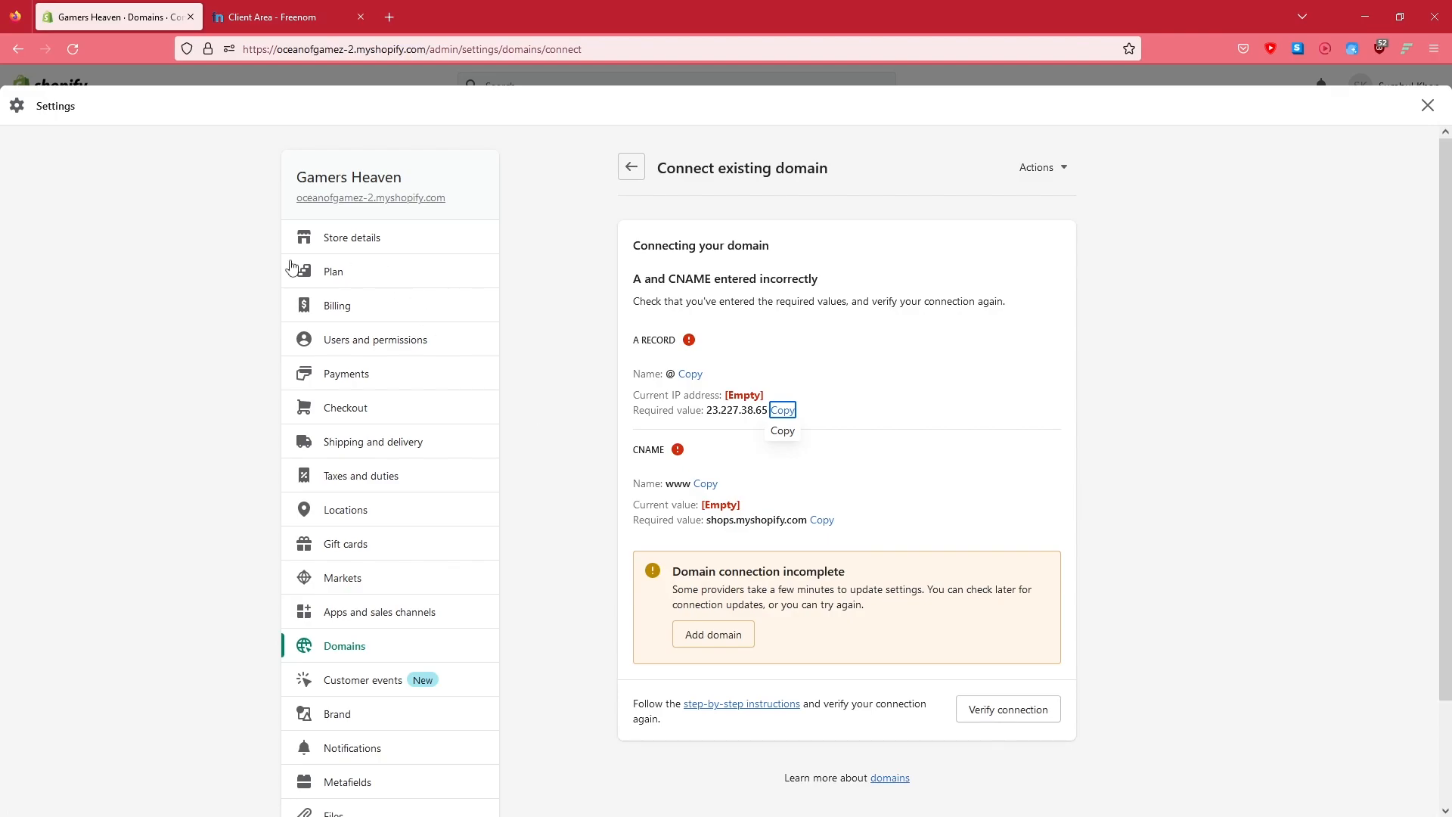
left_click(258, 18)
left_click(139, 7)
left_click(303, 11)
left_click(171, 8)
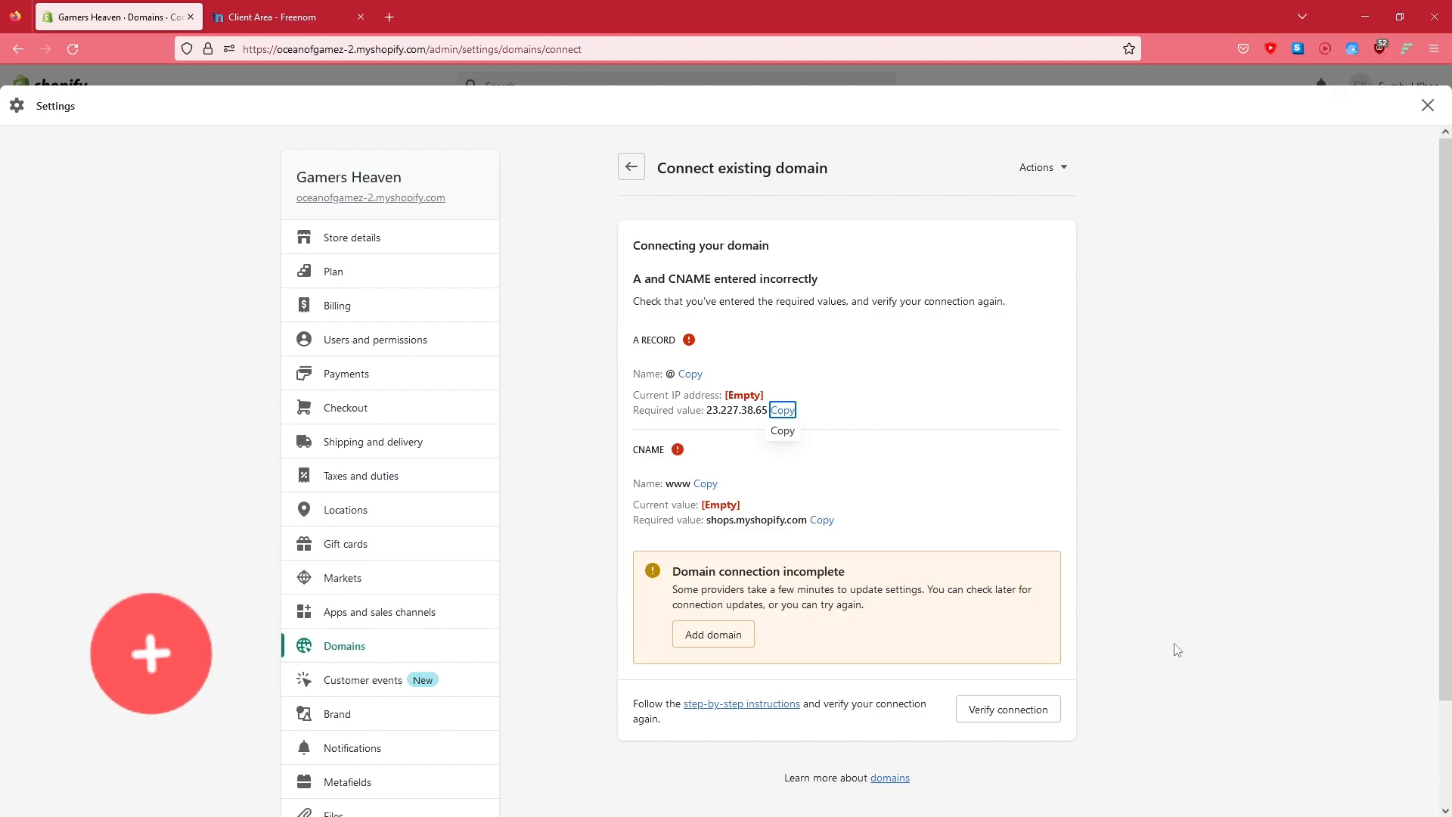
Verify the connection again and add the domain to the store
left_click(1008, 720)
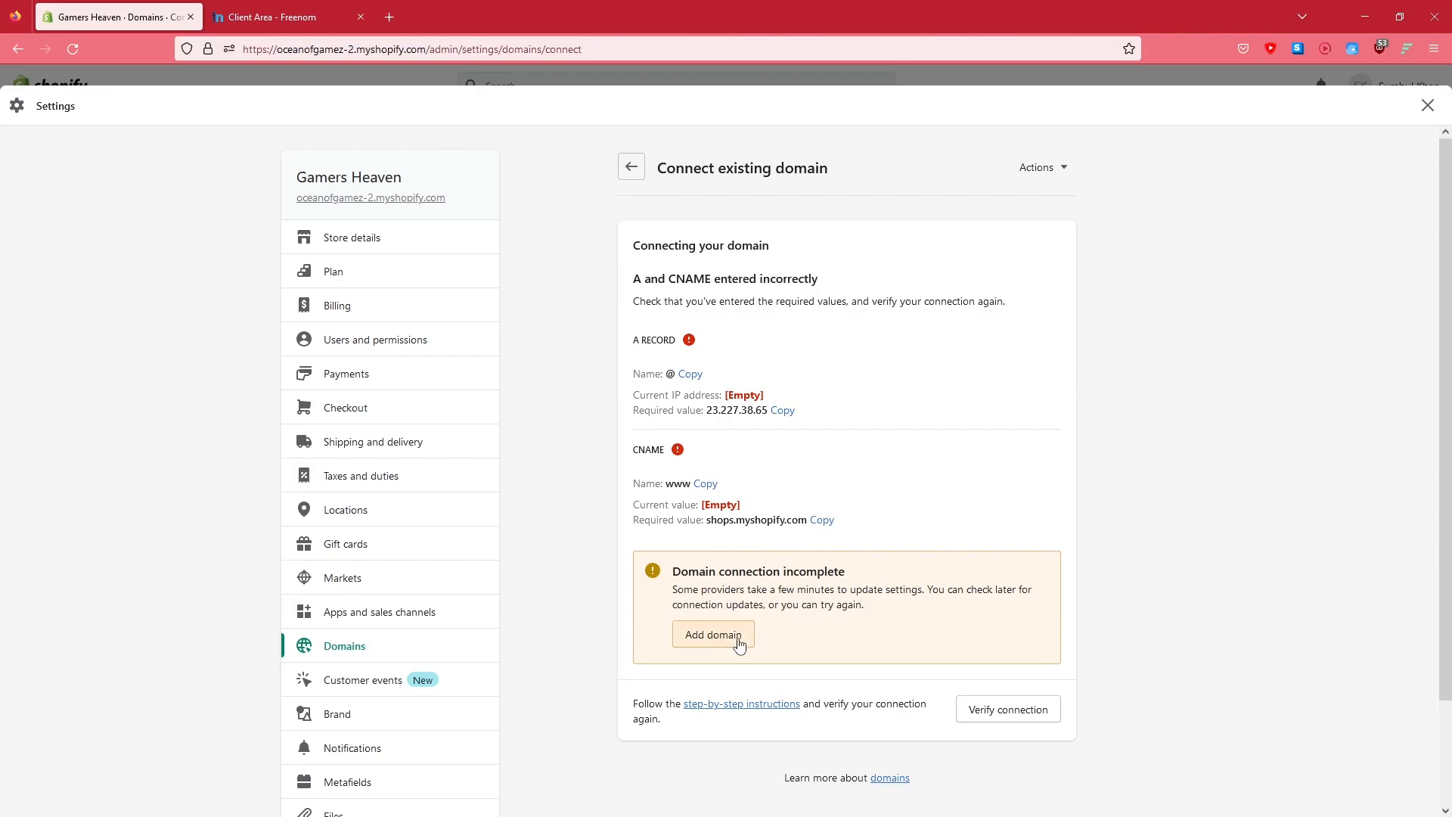
left_click(738, 644)
left_click(332, 13)
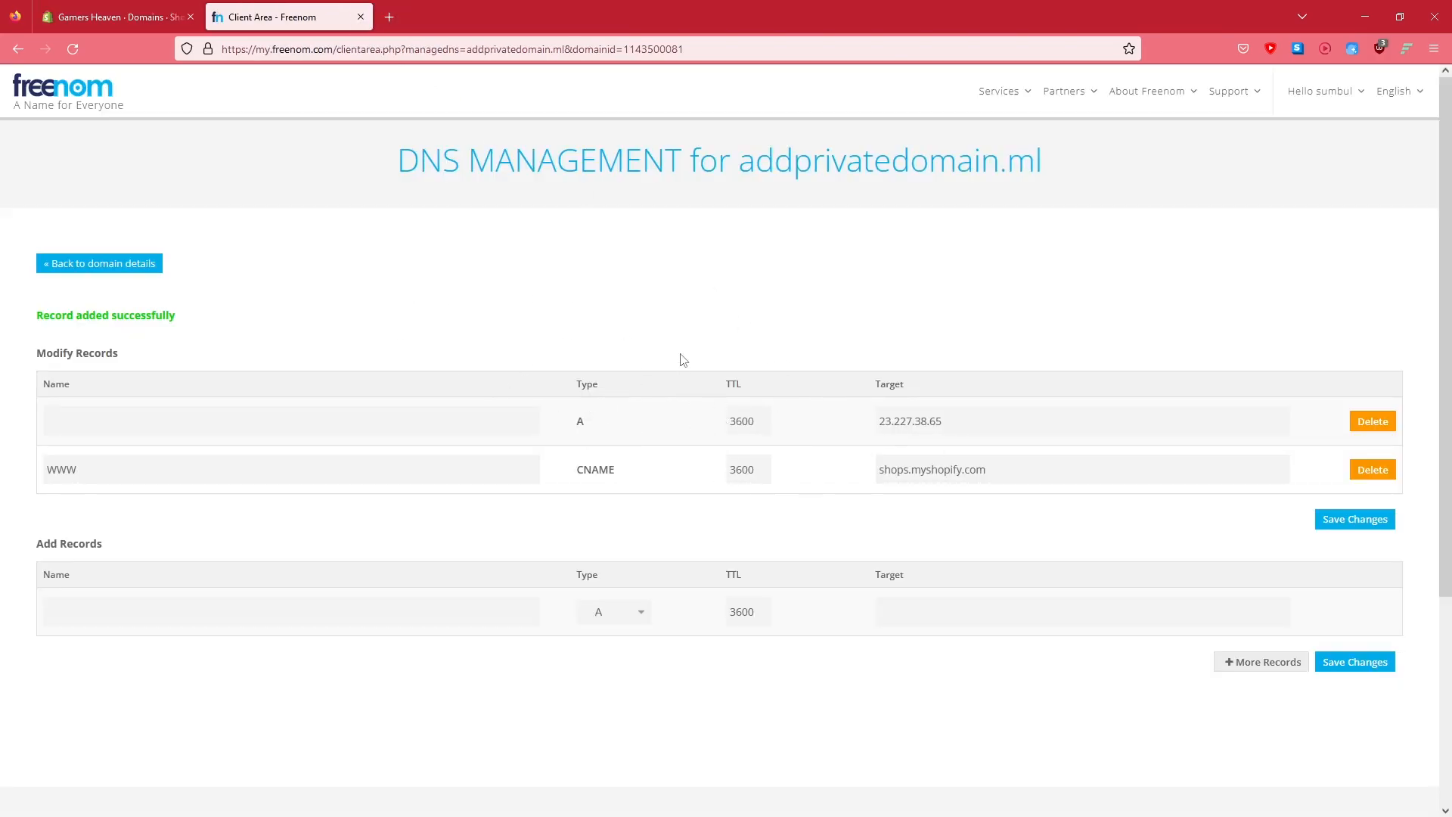
left_click(121, 10)
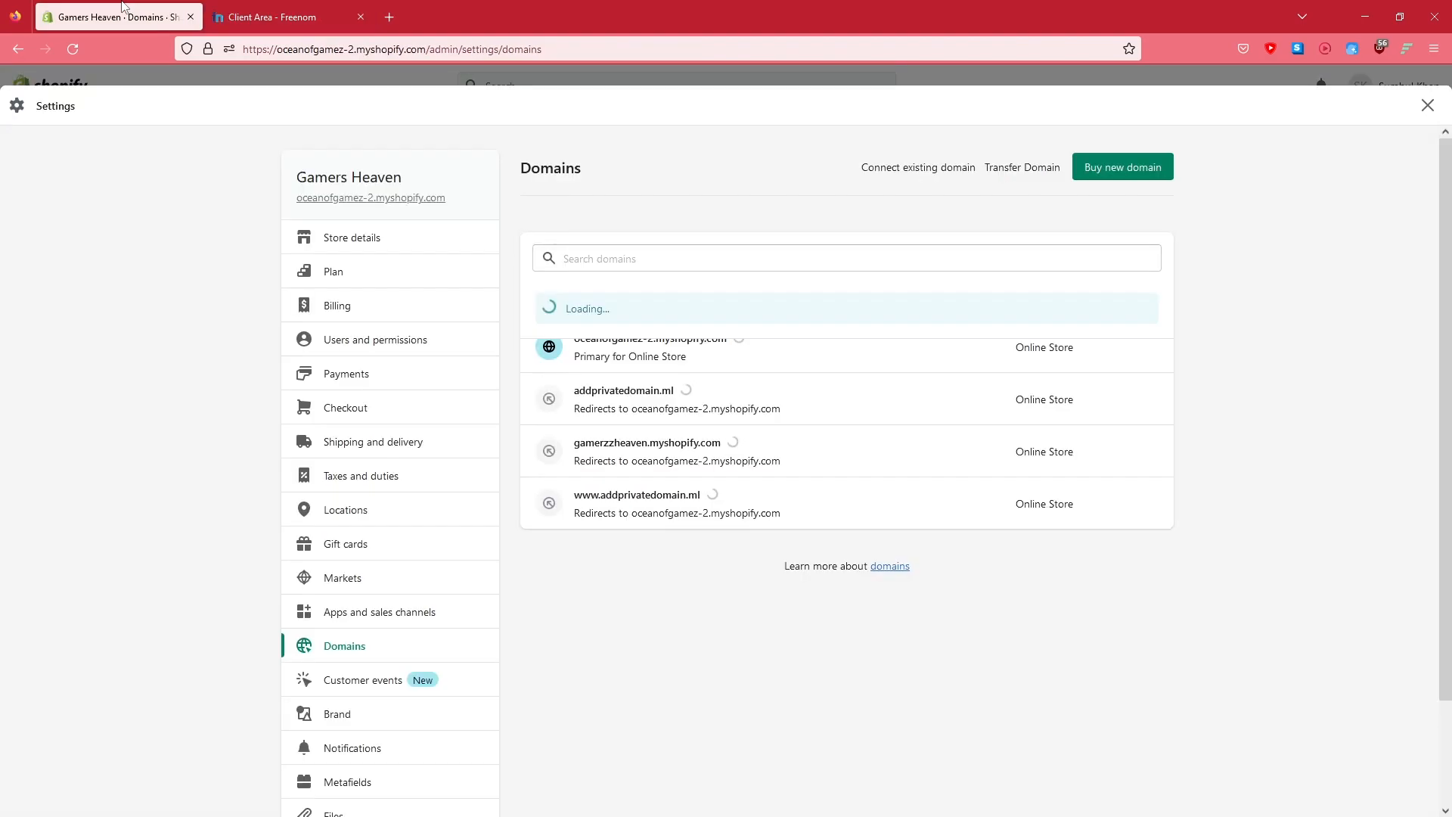
Open the addprivatedomain.ml domain details to check its connection status
left_click(631, 397)
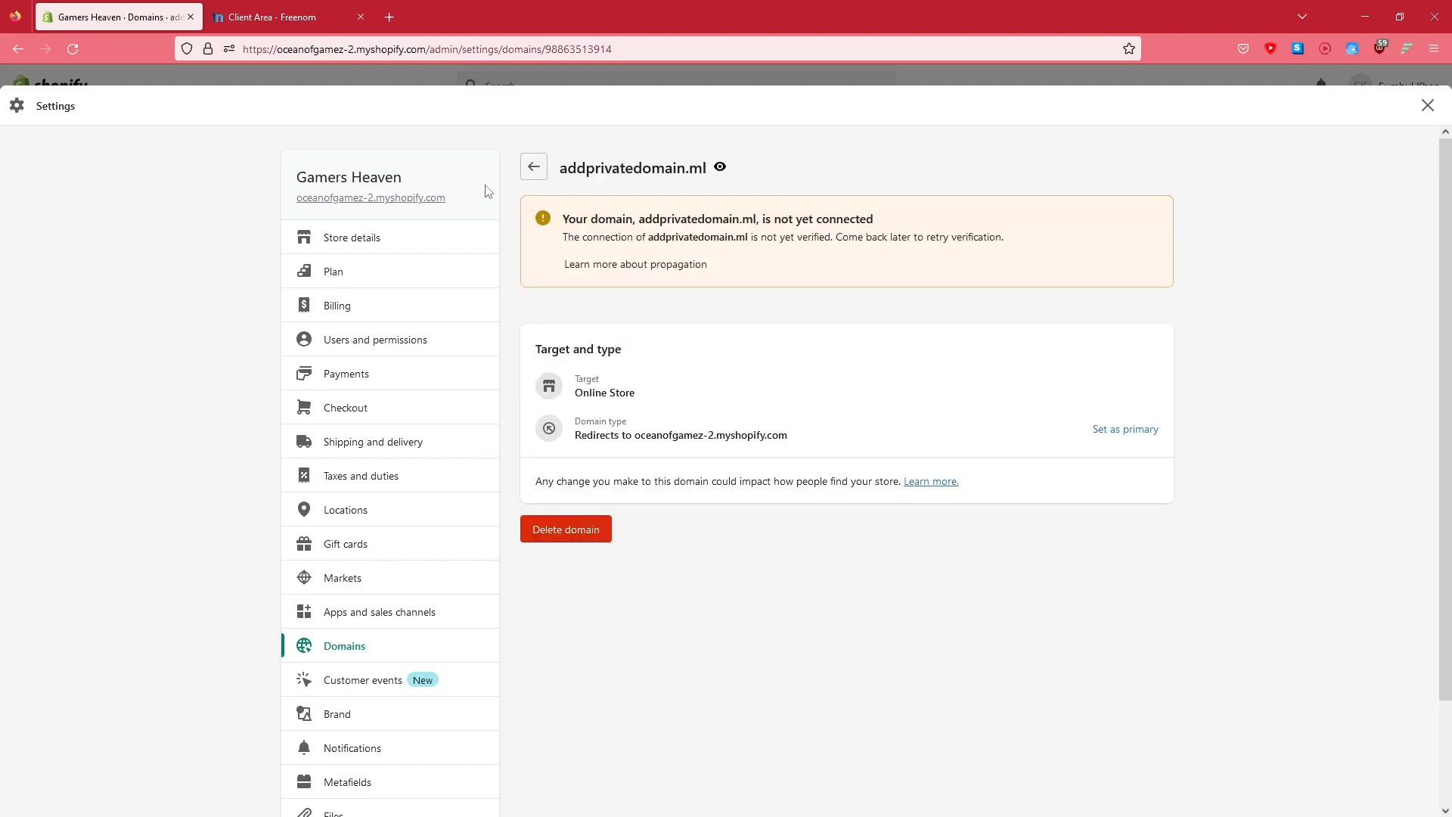
left_click(534, 167)
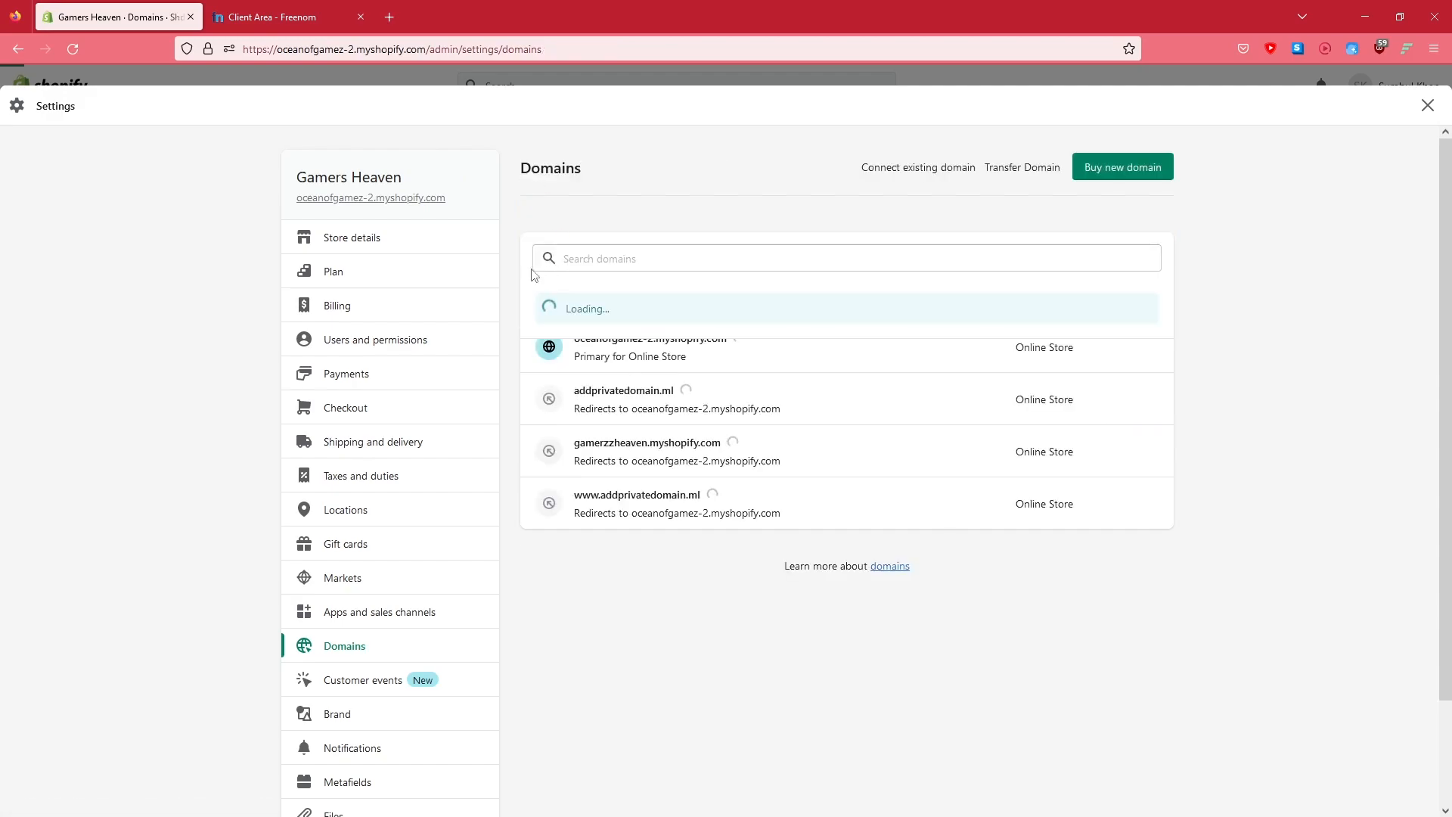
left_click(621, 393)
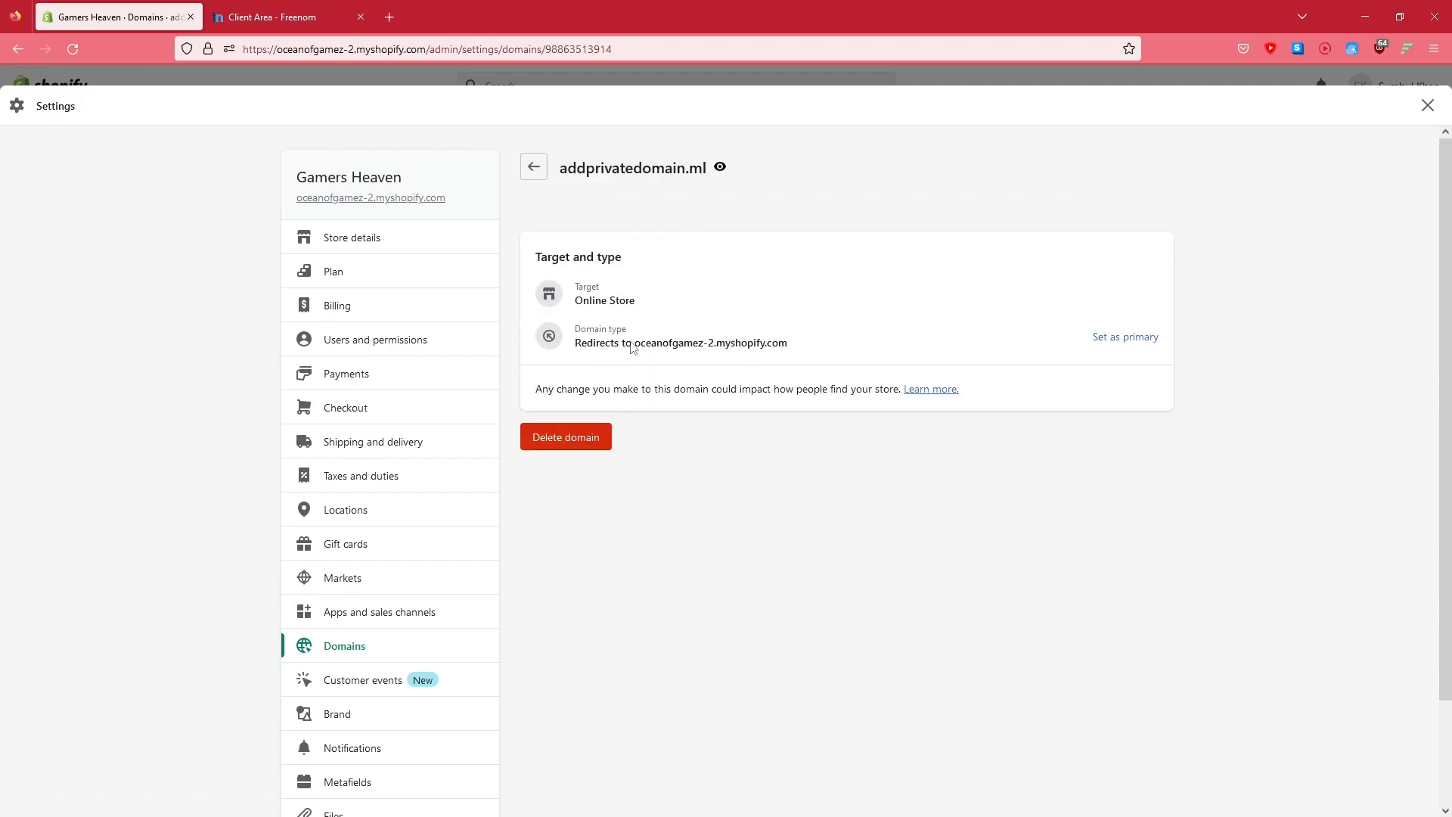